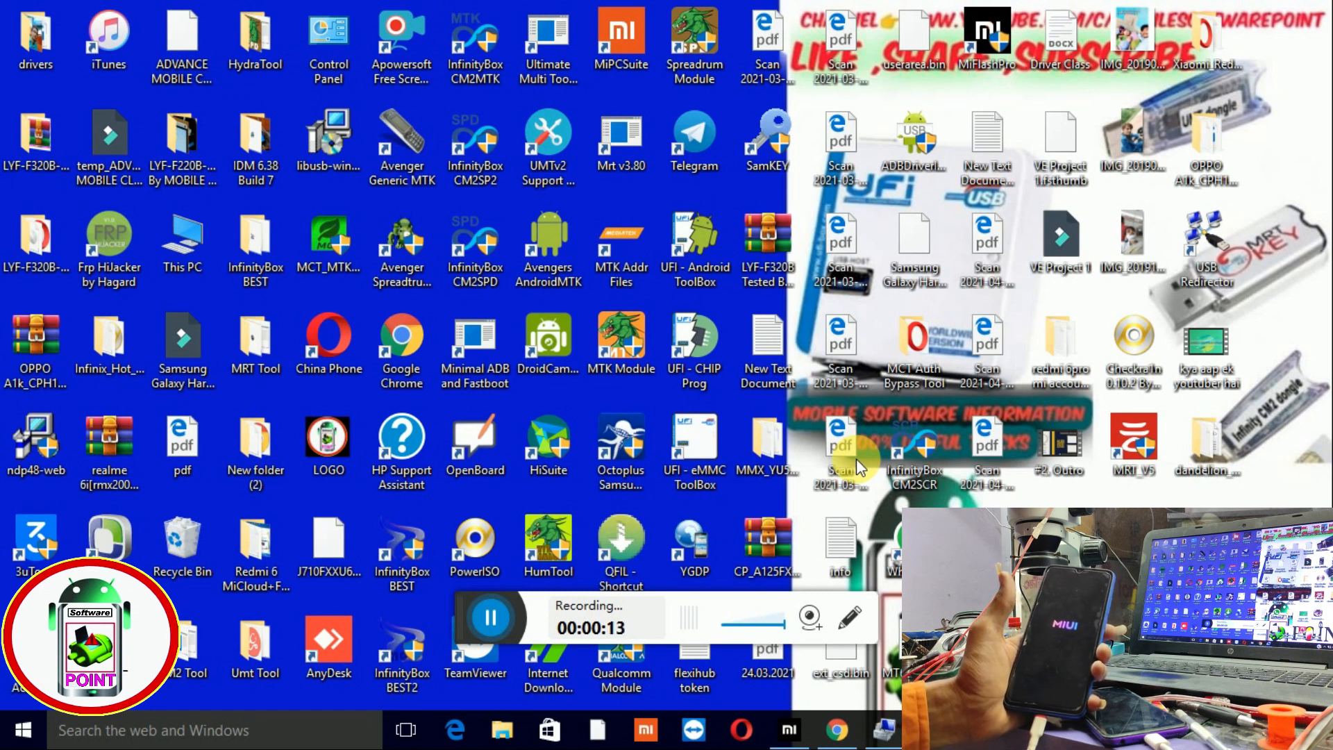
# Step: Open the Driver\LibUSB-Win32 folder from the file location of the Ultimate Multi Tool - MTK shortcut
pyautogui.click(1210, 464)
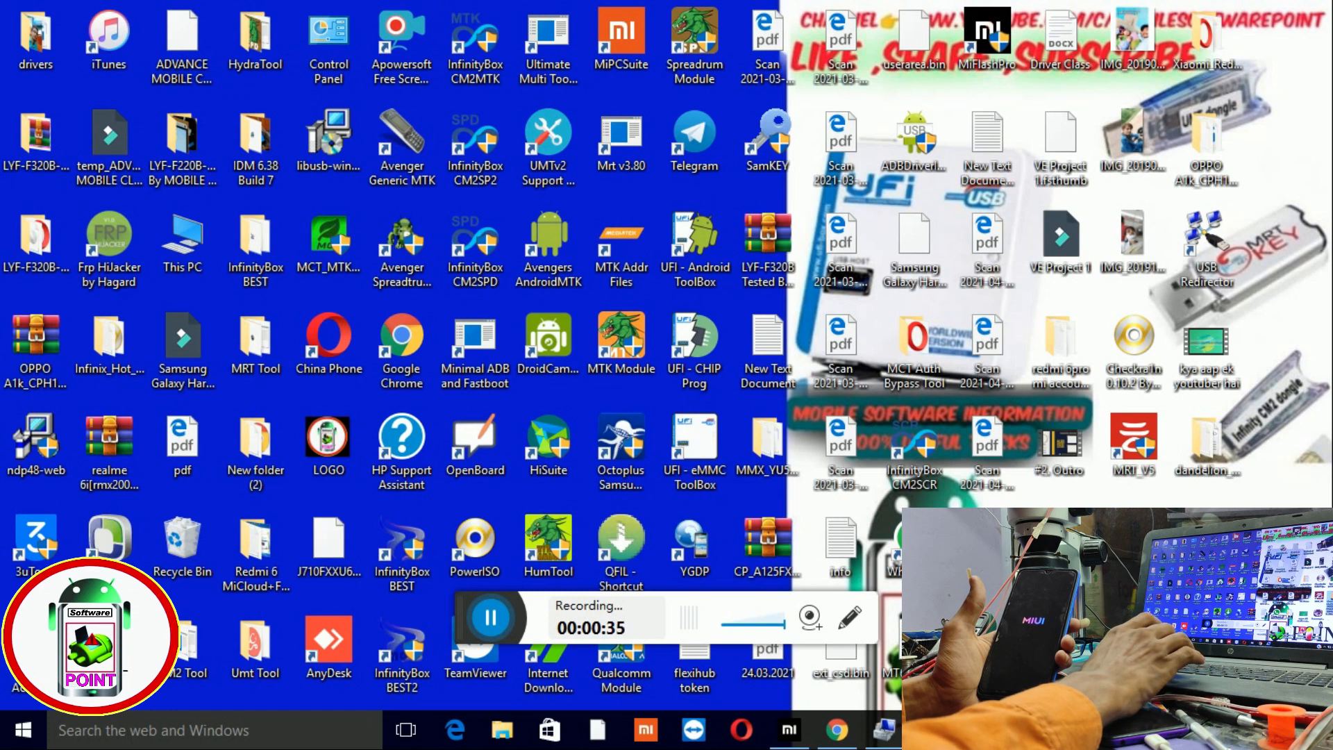
pyautogui.rightClick(1211, 624)
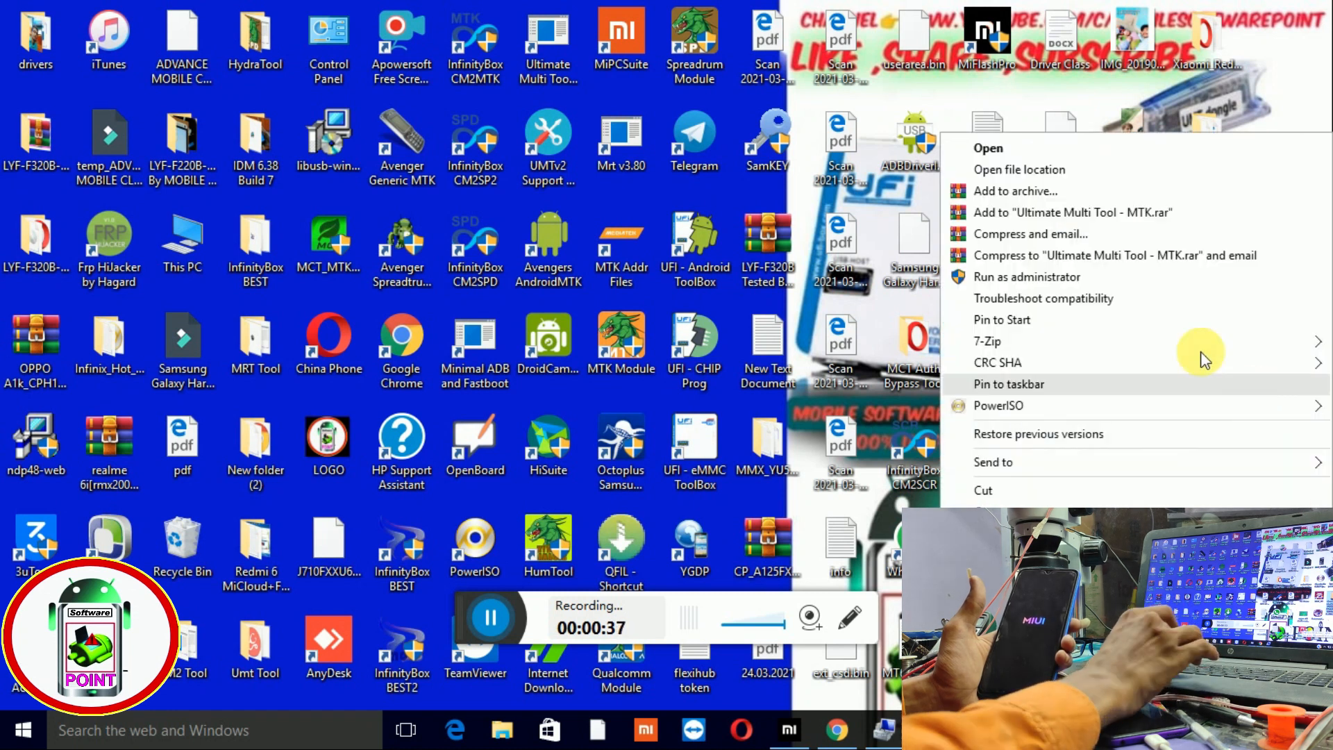
pyautogui.click(1060, 170)
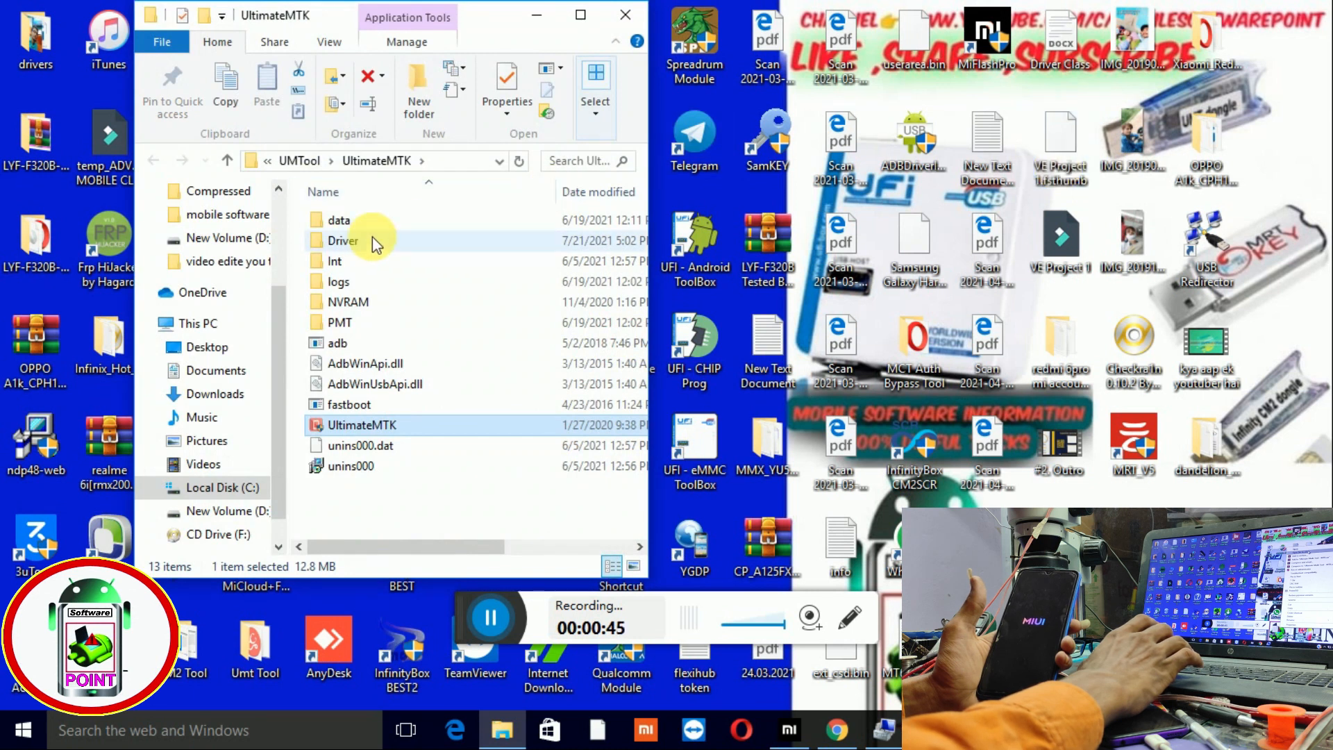
pyautogui.click(351, 244)
pyautogui.doubleClick(351, 244)
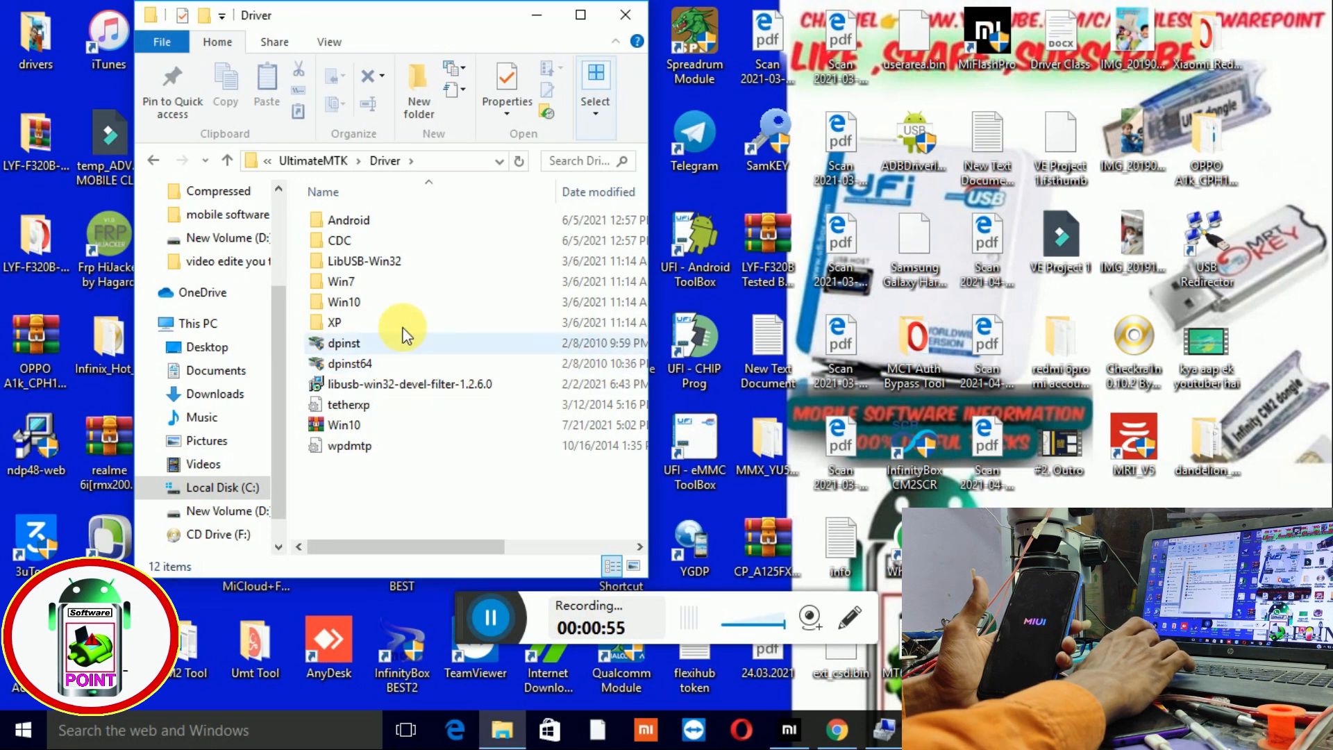
pyautogui.doubleClick(368, 267)
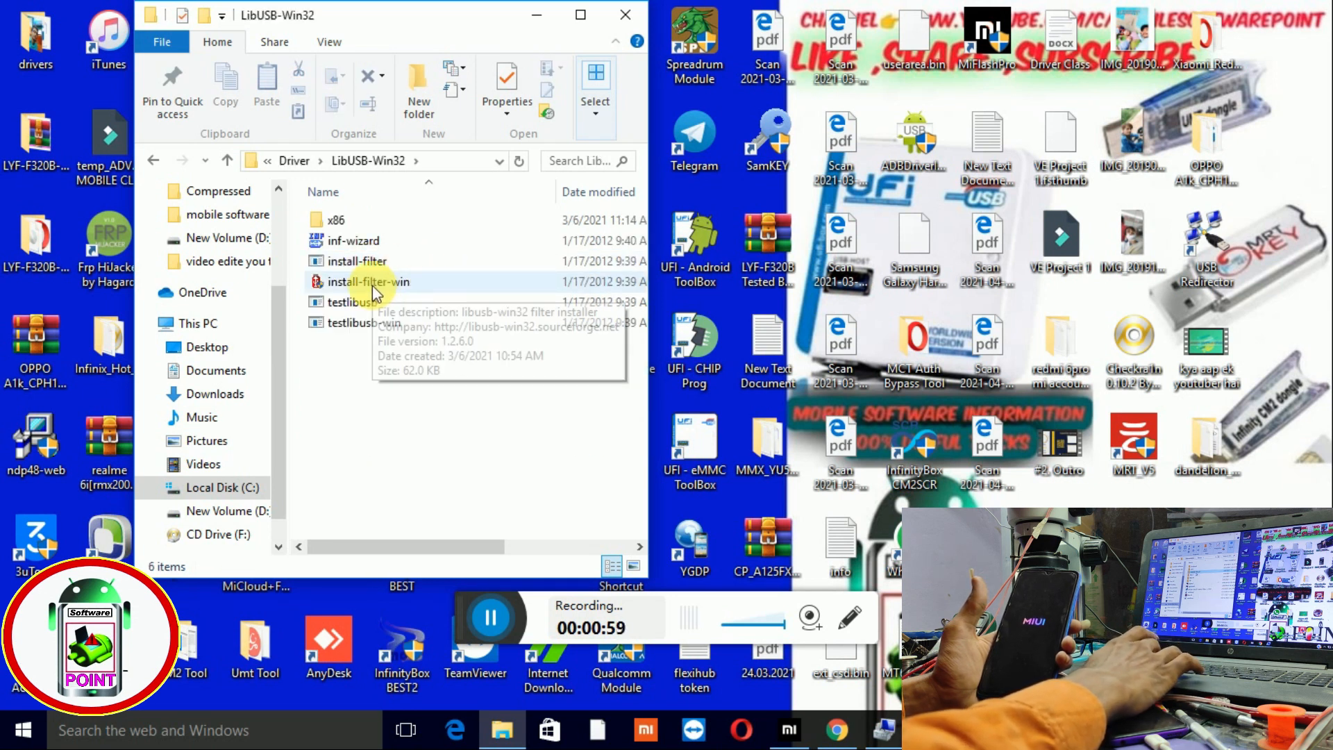
# Step: Launch install-filter-win, proceed to device selection for installing a device filter, and clear the folder window out of the way
pyautogui.doubleClick(372, 285)
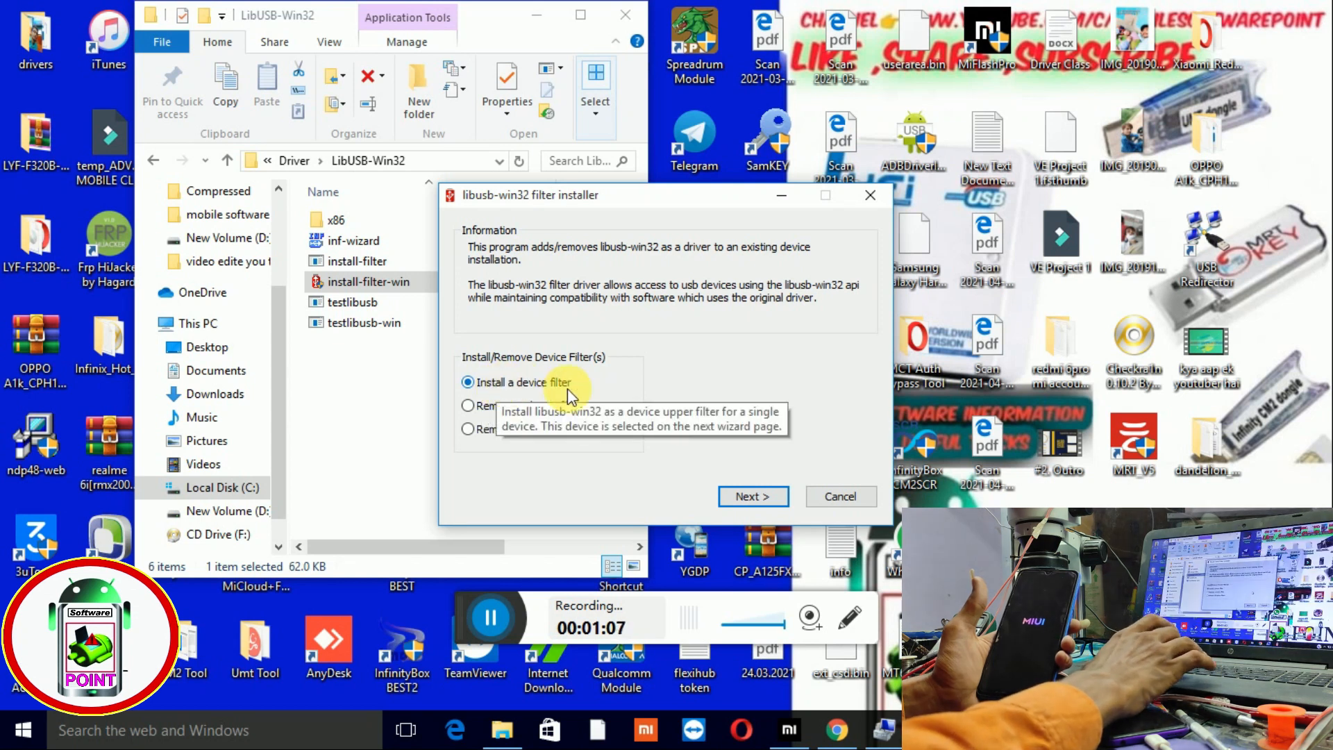
pyautogui.click(737, 494)
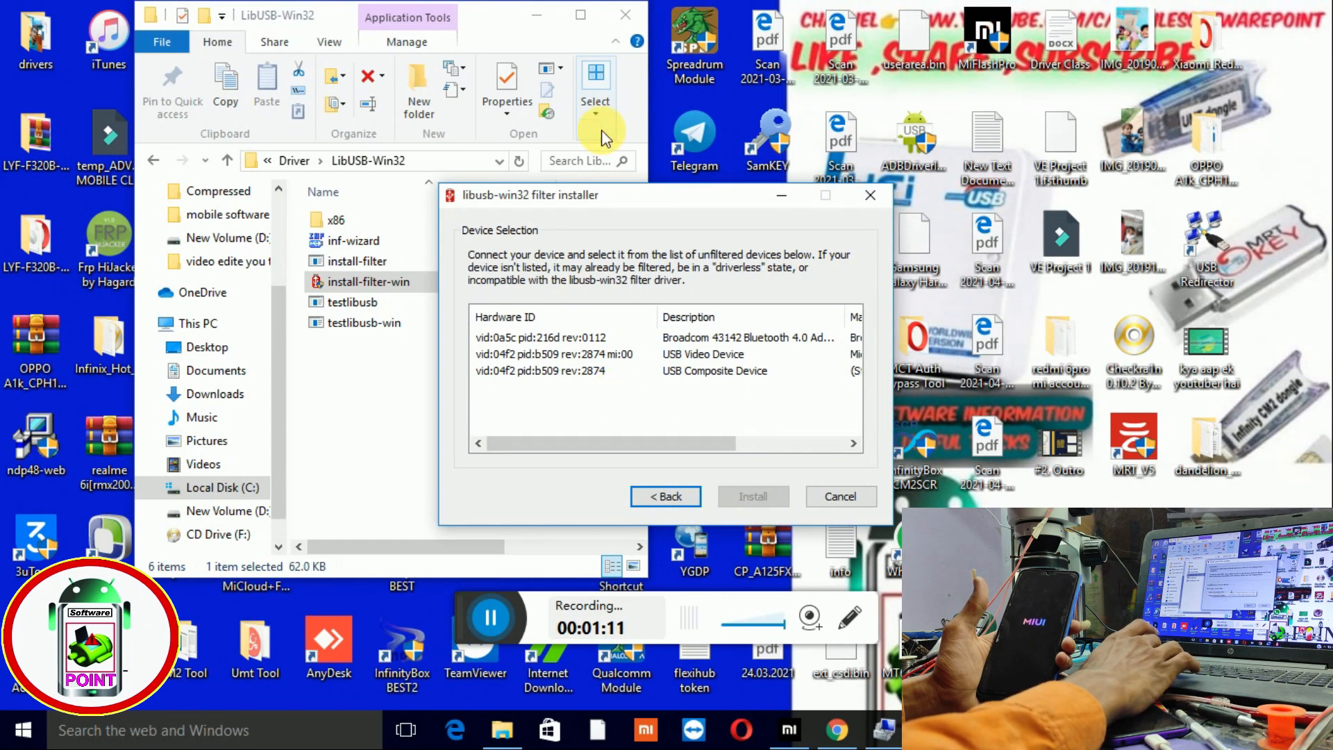
pyautogui.click(536, 16)
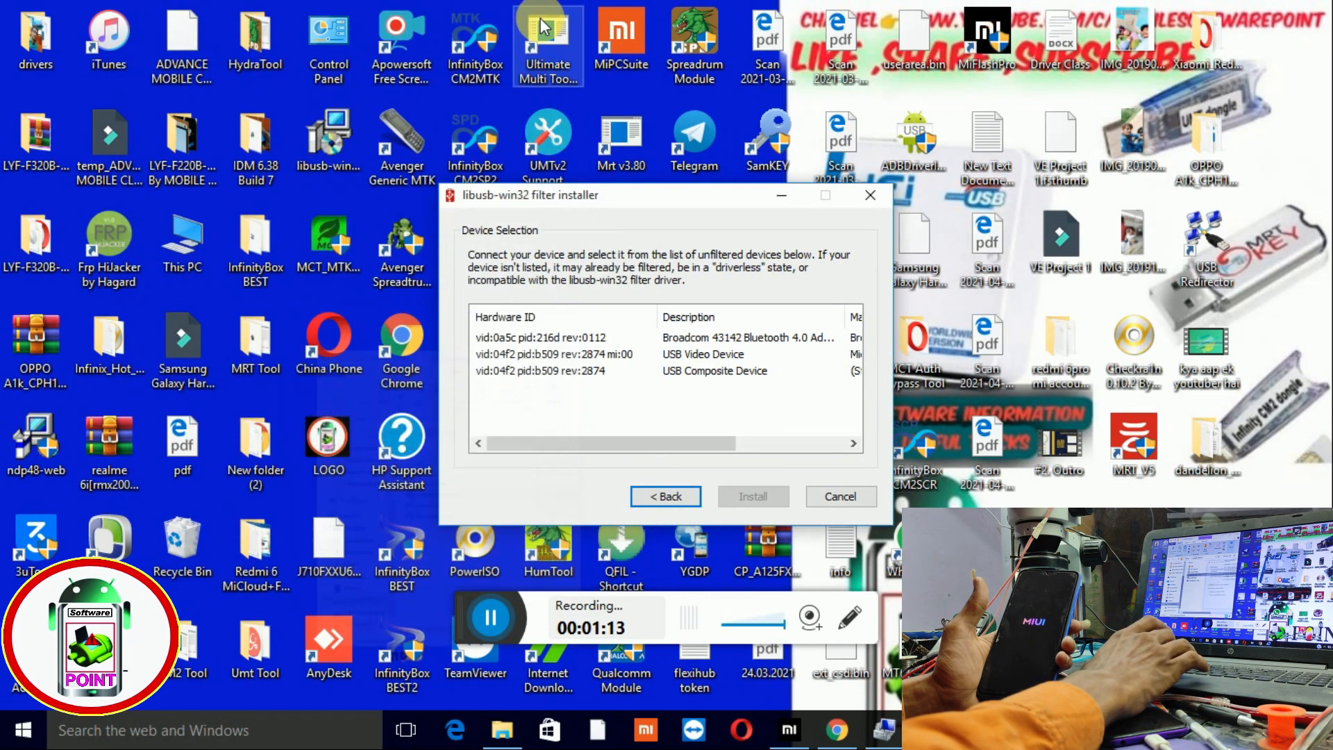
pyautogui.moveTo(718, 205); pyautogui.dragTo(458, 222)
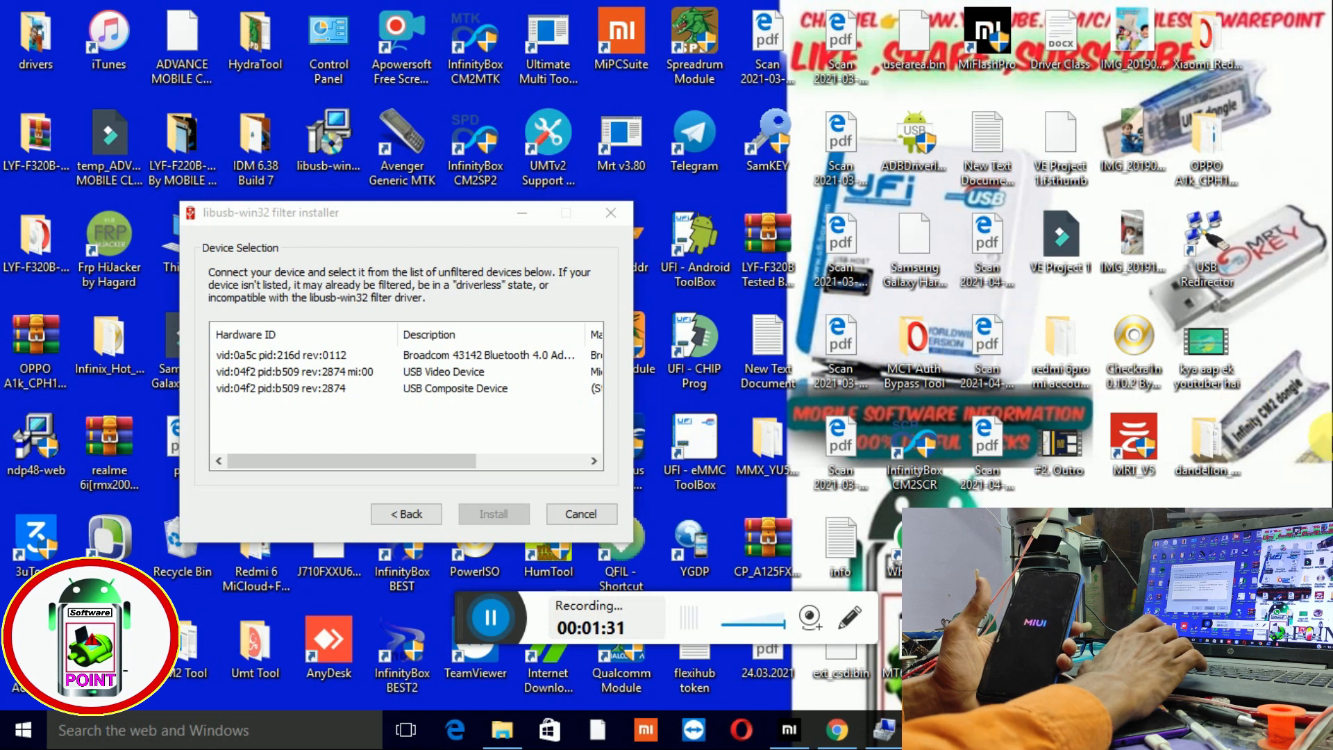
# Step: Inspect the images folder inside the dandelion_global_images firmware folder on the desktop and close it
pyautogui.doubleClick(1209, 444)
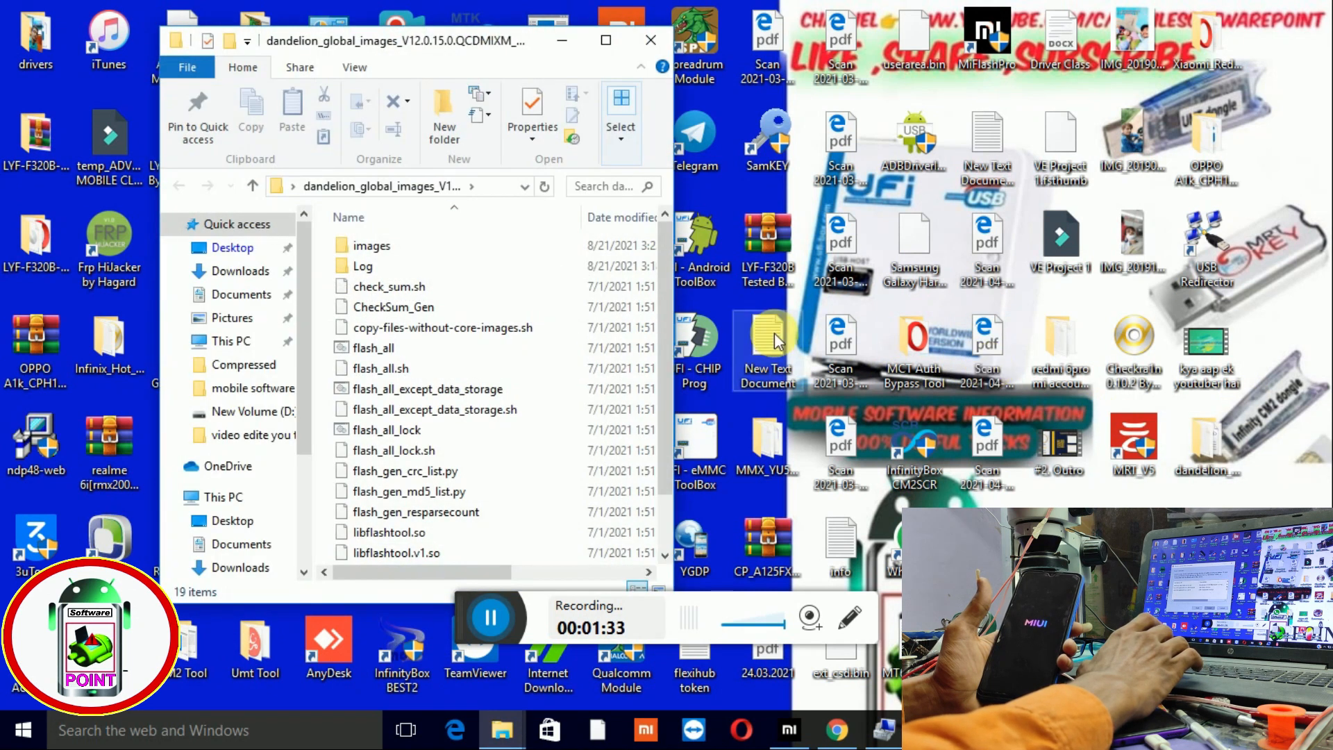
pyautogui.doubleClick(371, 246)
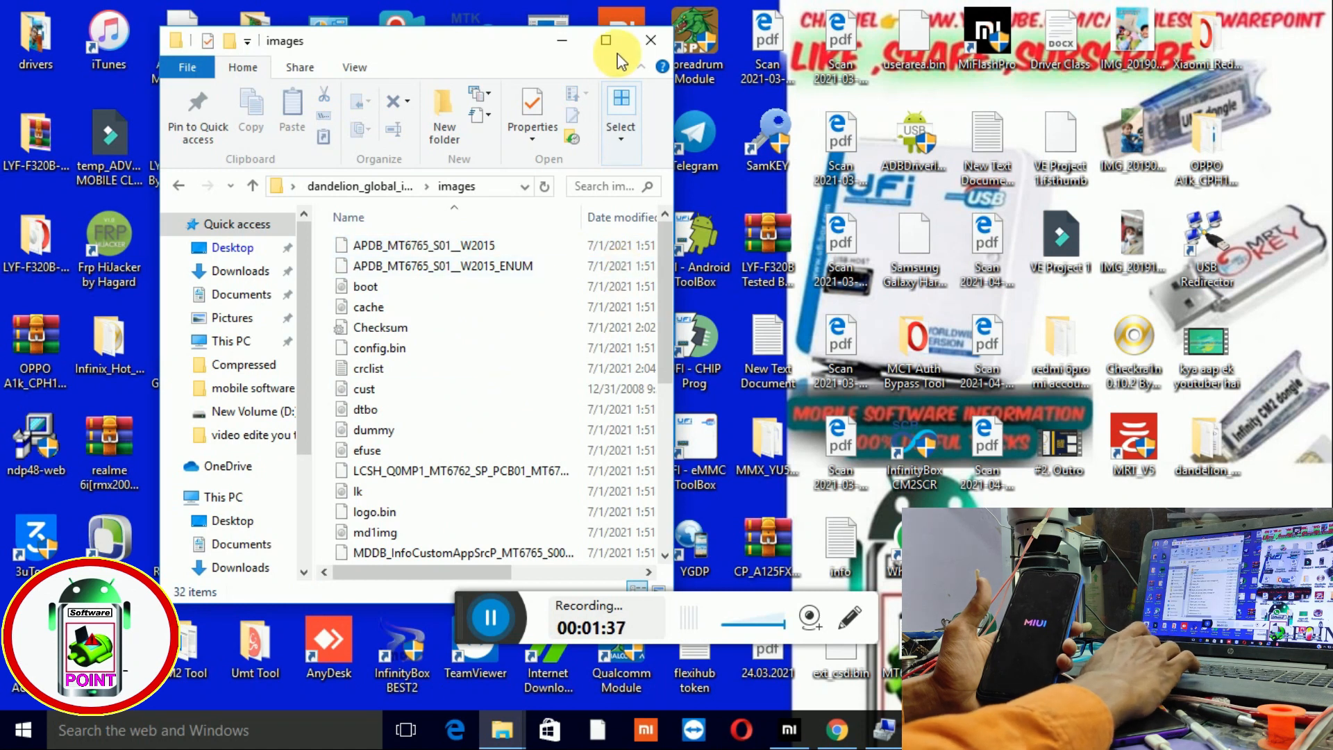
pyautogui.click(651, 41)
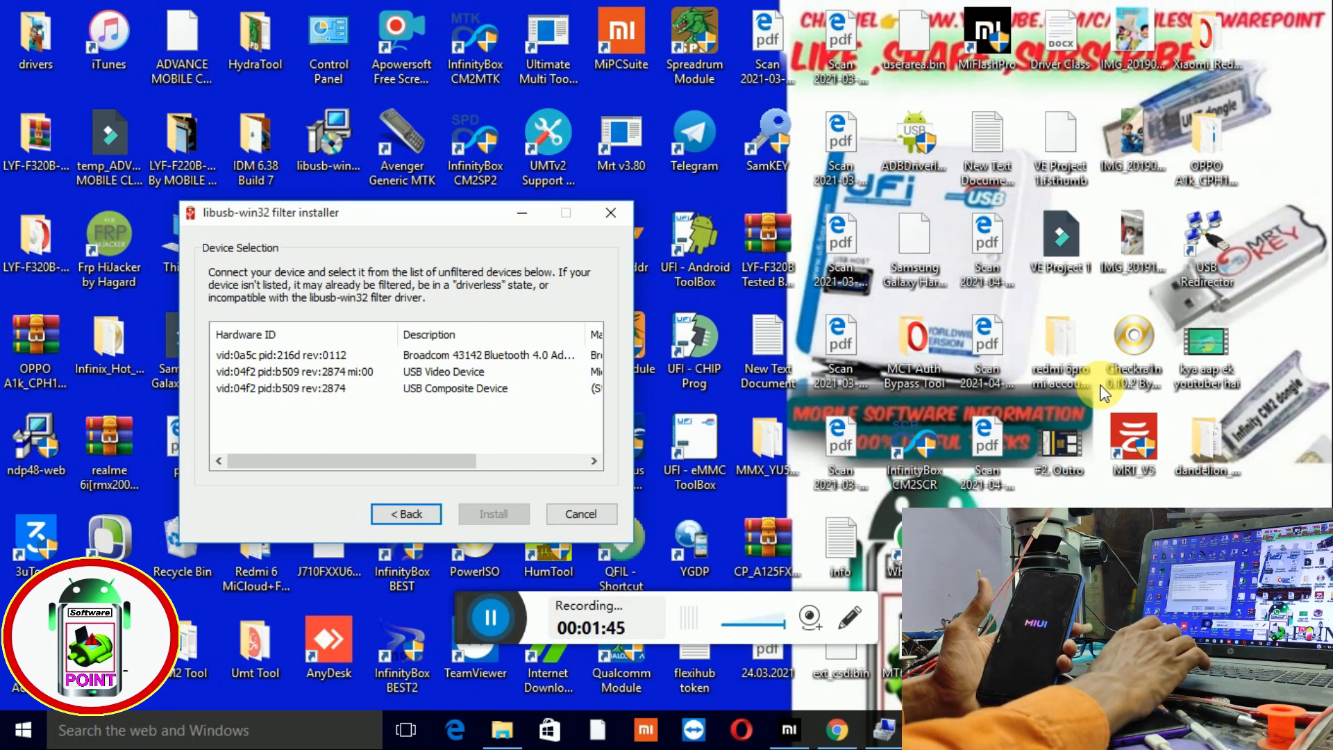
# Step: Switch to Mi Flash Pro, launch its SP Flash tool, and bring the flash tool window clear of the other windows
pyautogui.click(789, 733)
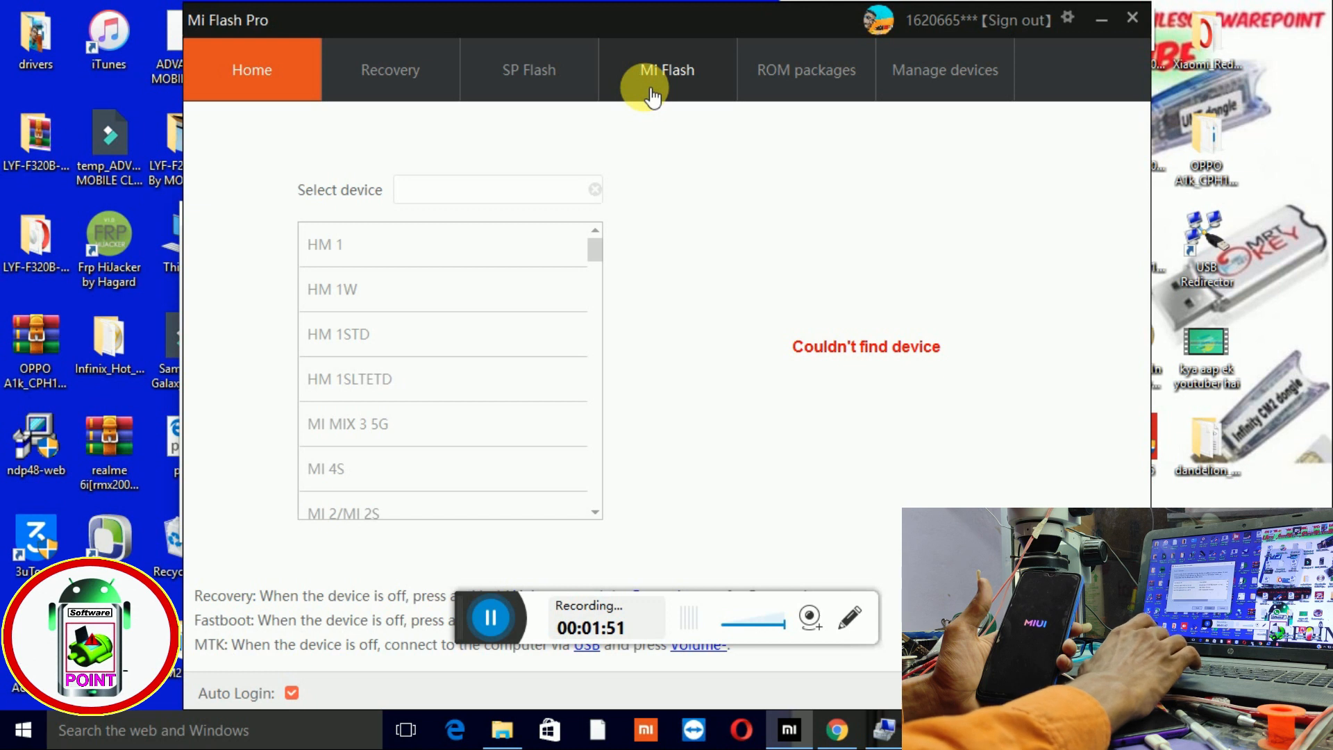
pyautogui.click(562, 68)
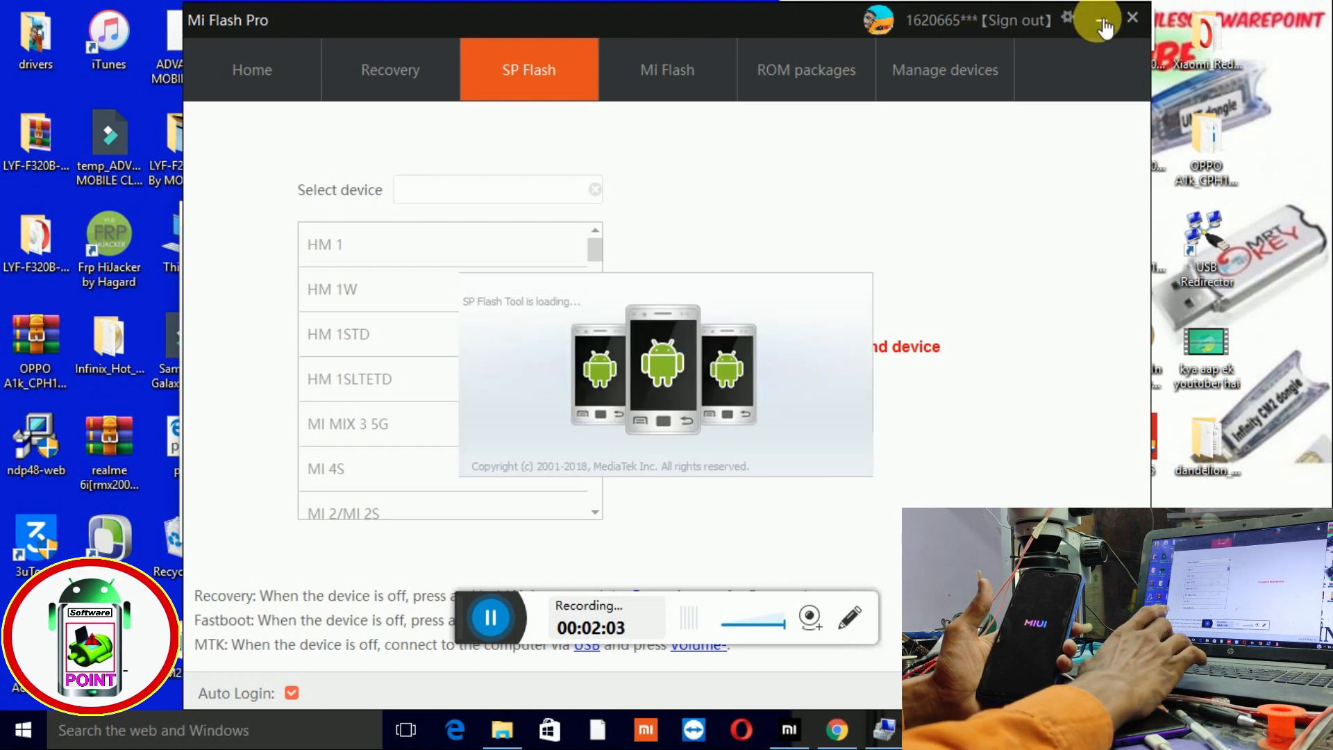
pyautogui.click(1099, 22)
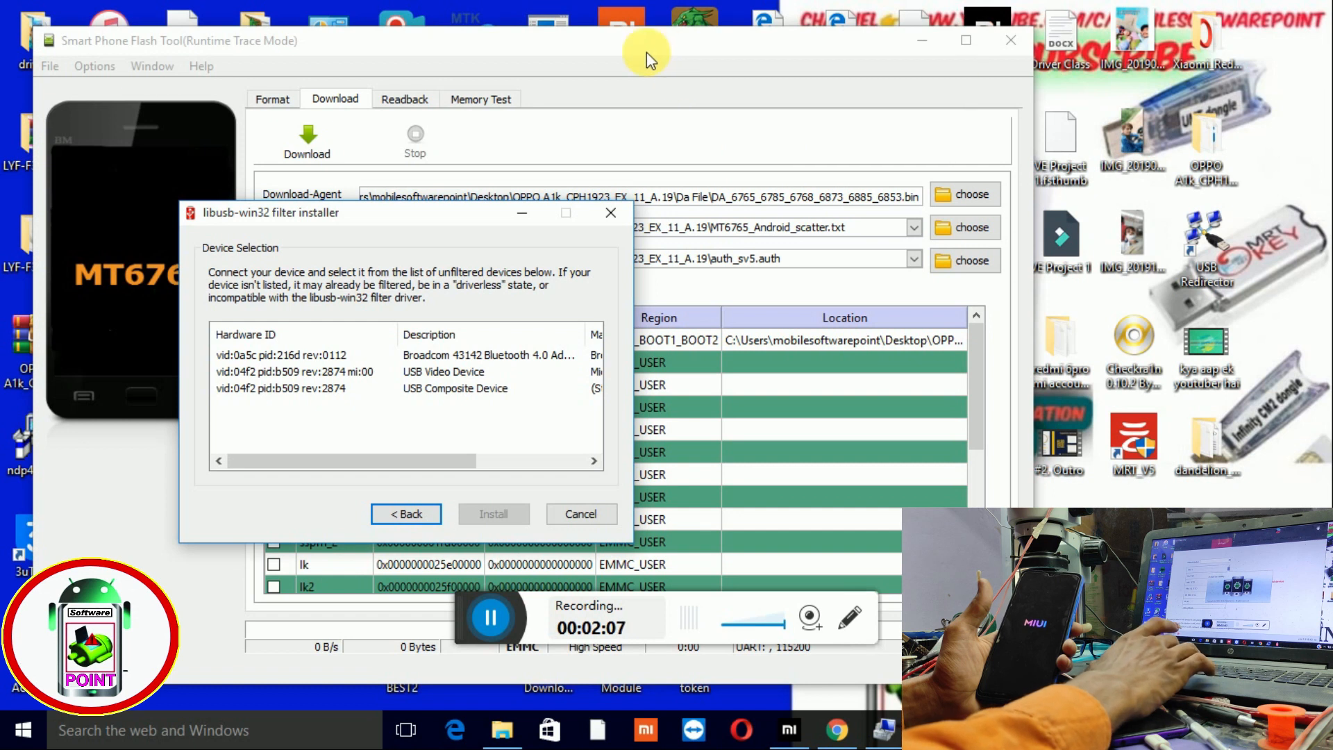
pyautogui.moveTo(647, 52); pyautogui.dragTo(1016, 93)
pyautogui.moveTo(1156, 87); pyautogui.dragTo(925, 58)
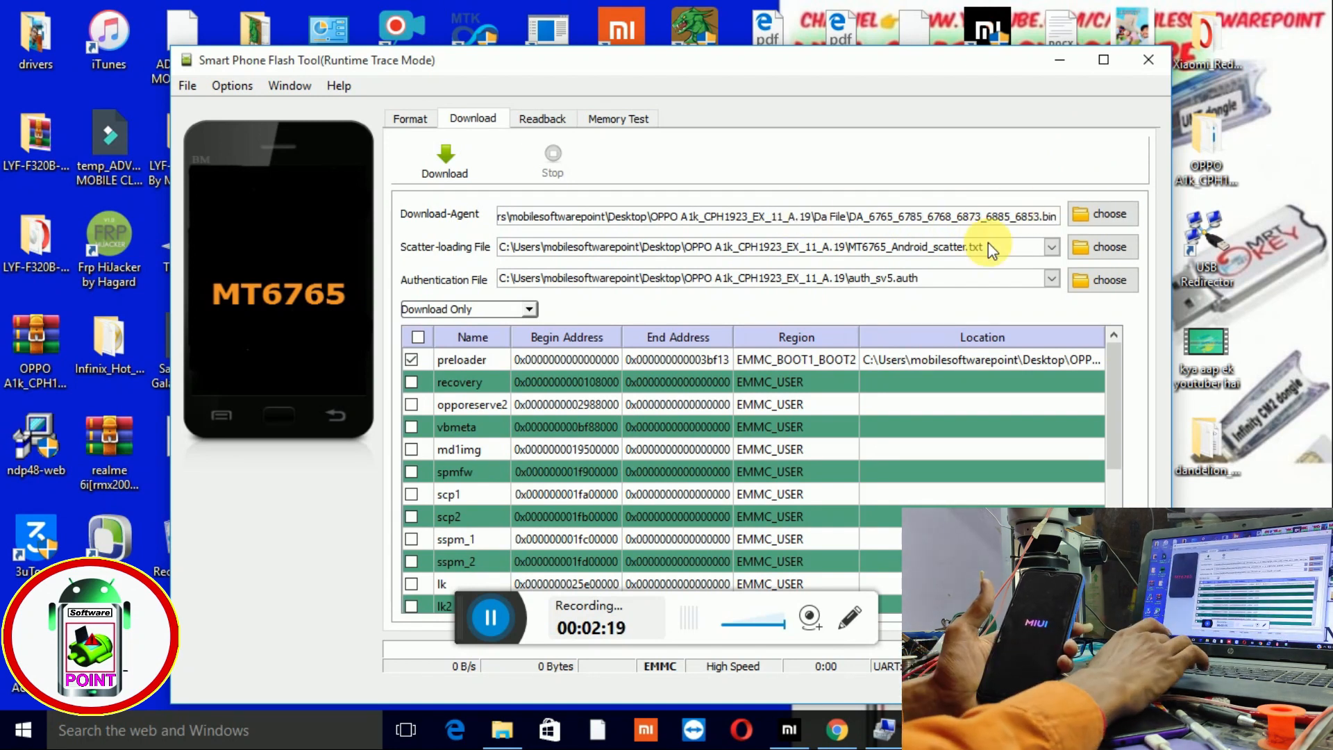
# Step: Load the scatter file from the images folder of the desktop's dandelion_global_images_V12.0.15.0.QCDMIXM firmware
pyautogui.click(1076, 250)
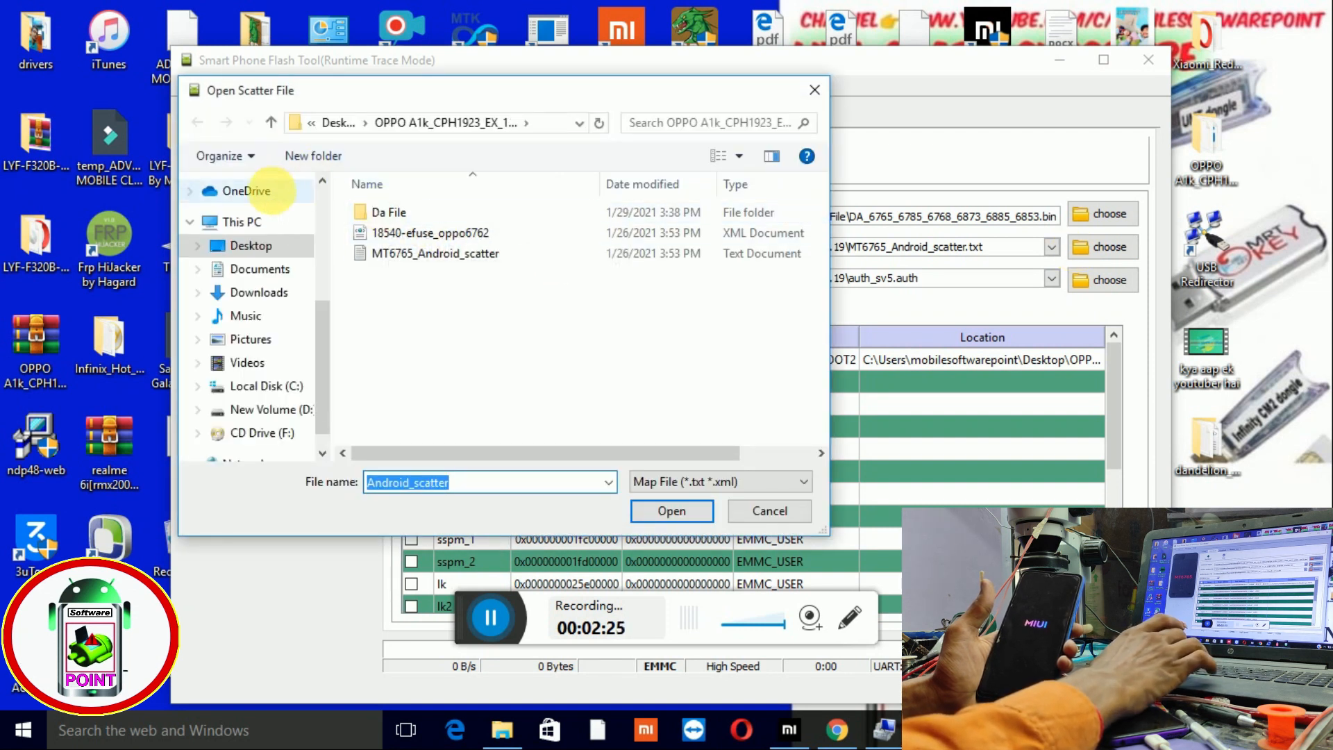
pyautogui.click(253, 250)
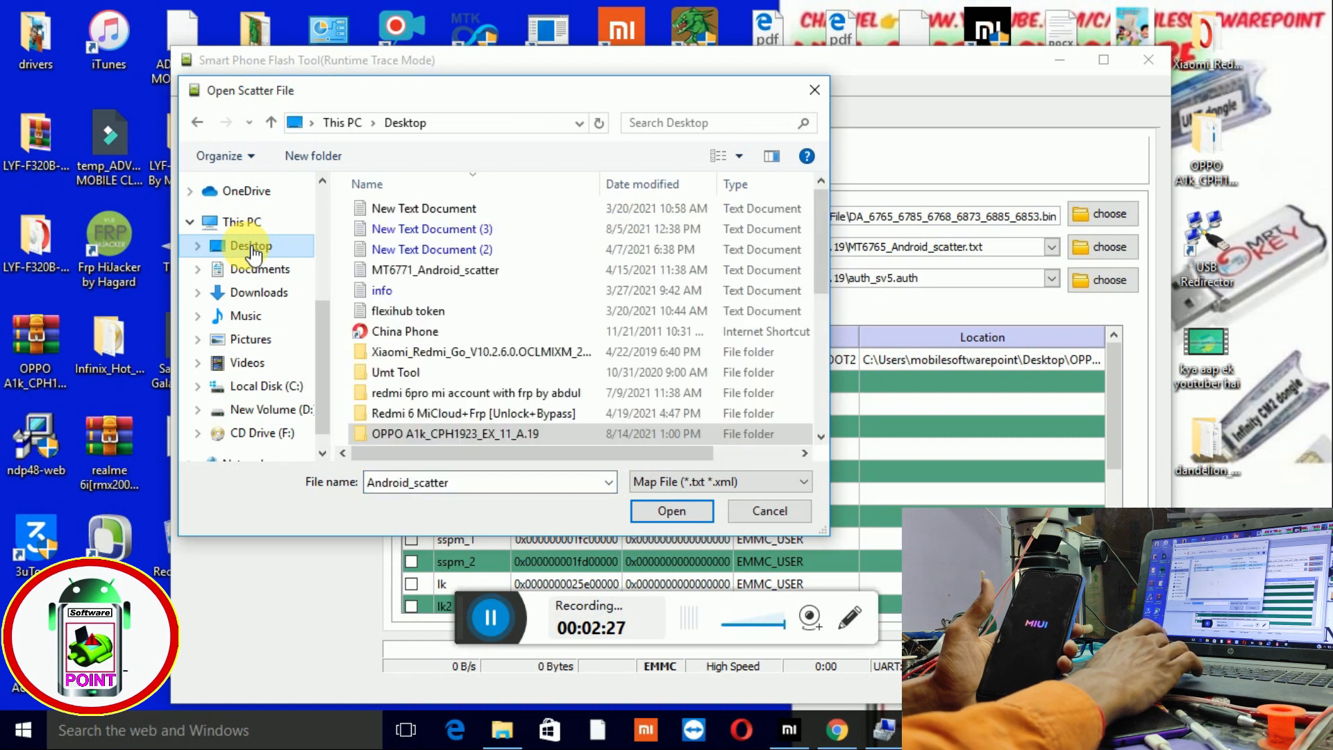
pyautogui.click(820, 436)
pyautogui.click(821, 438)
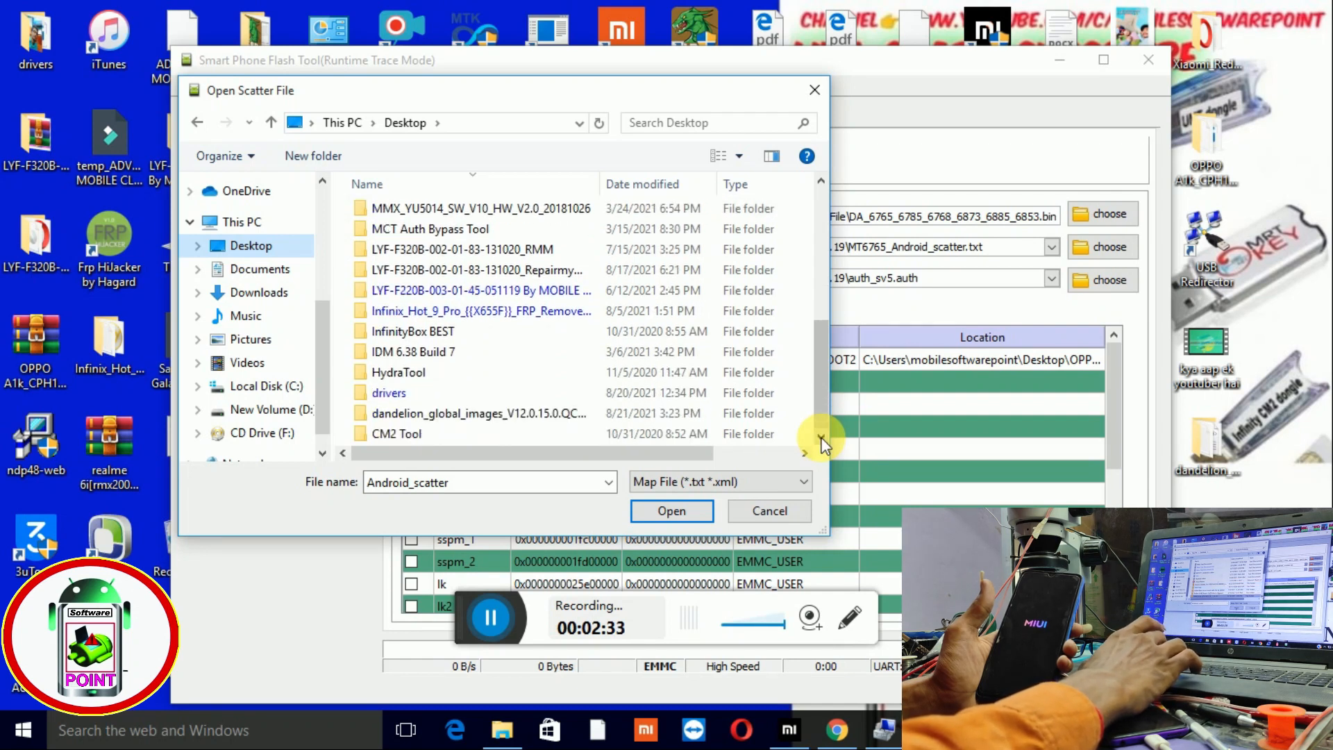
pyautogui.doubleClick(555, 409)
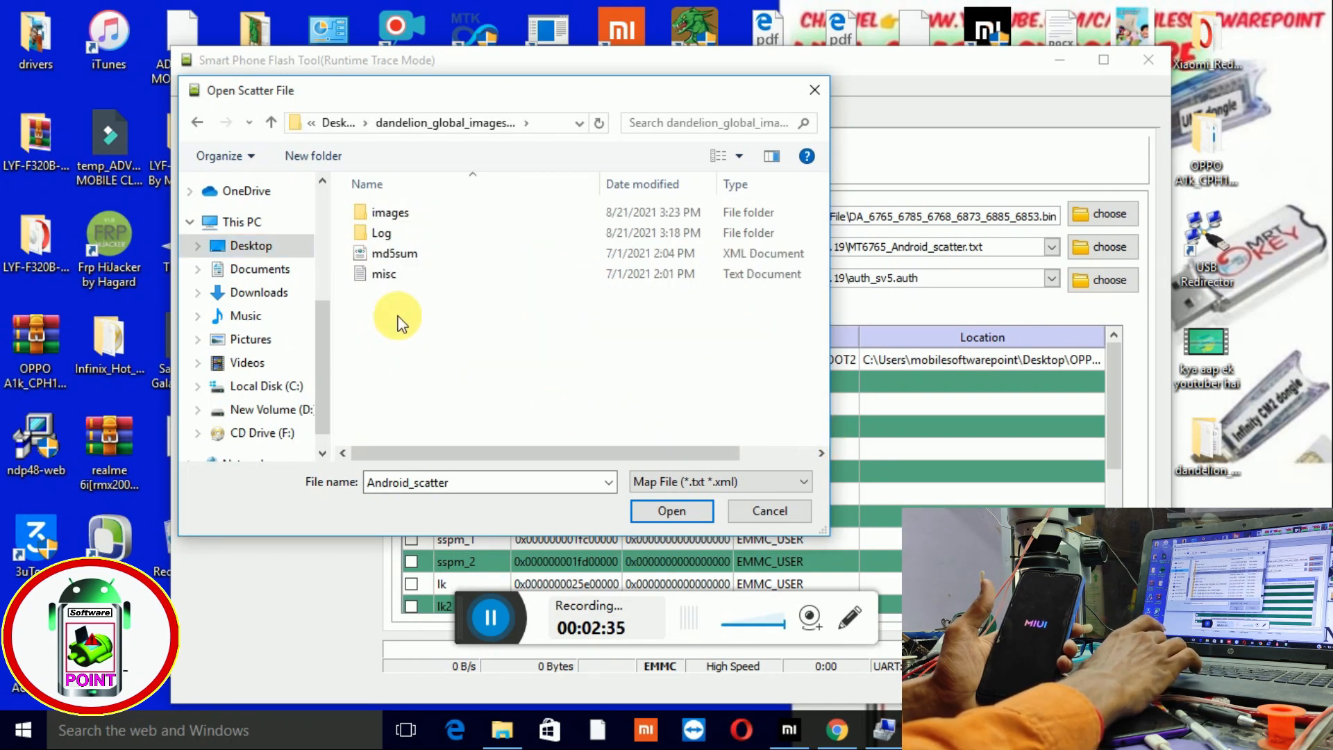
pyautogui.click(417, 211)
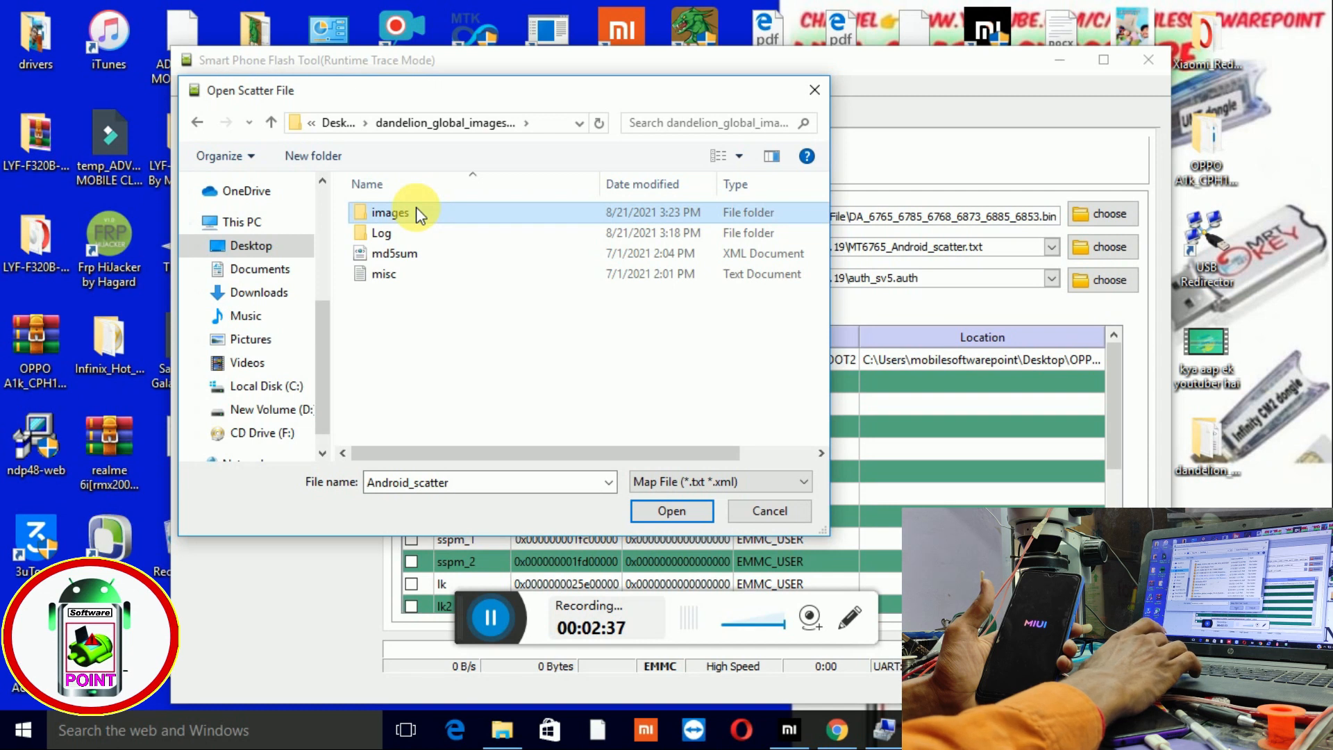
pyautogui.doubleClick(415, 210)
pyautogui.doubleClick(462, 233)
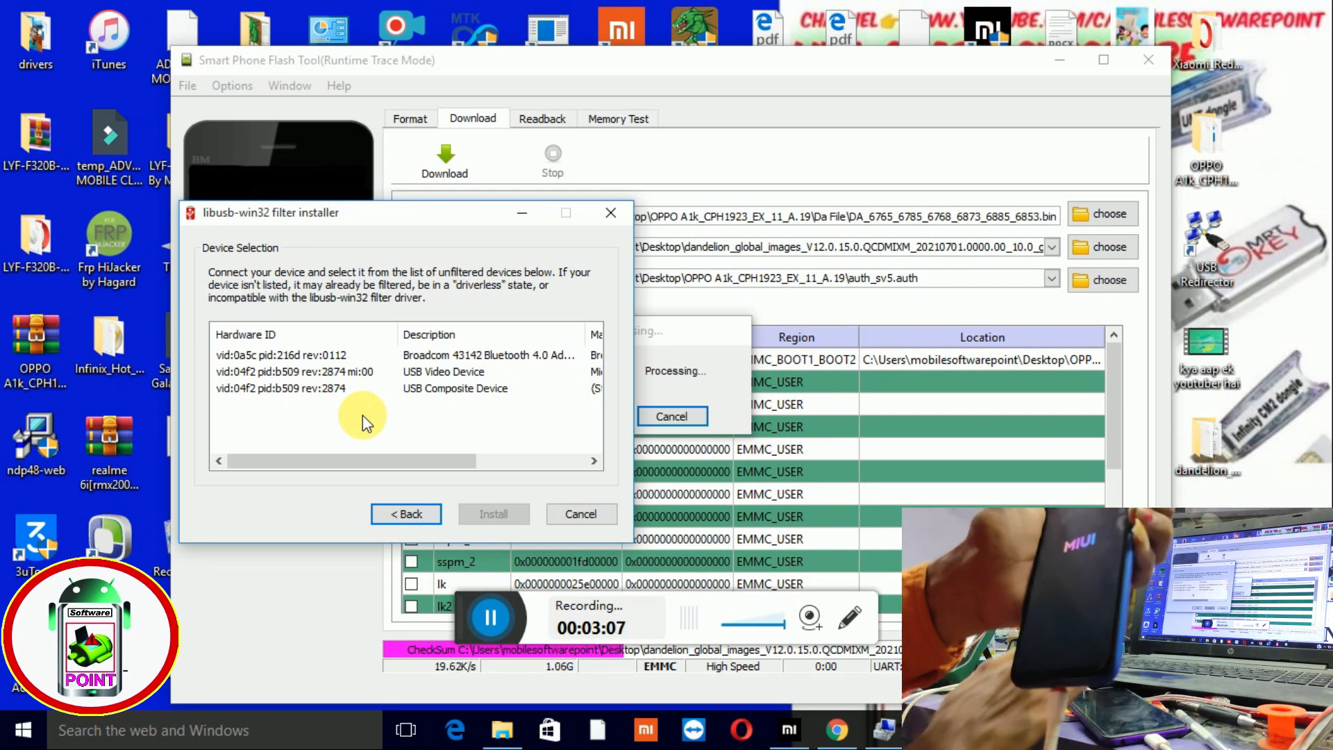
# Step: Dismiss HiSuite's device connection guide and move its window away from the libusb-win32 filter installer
pyautogui.click(420, 411)
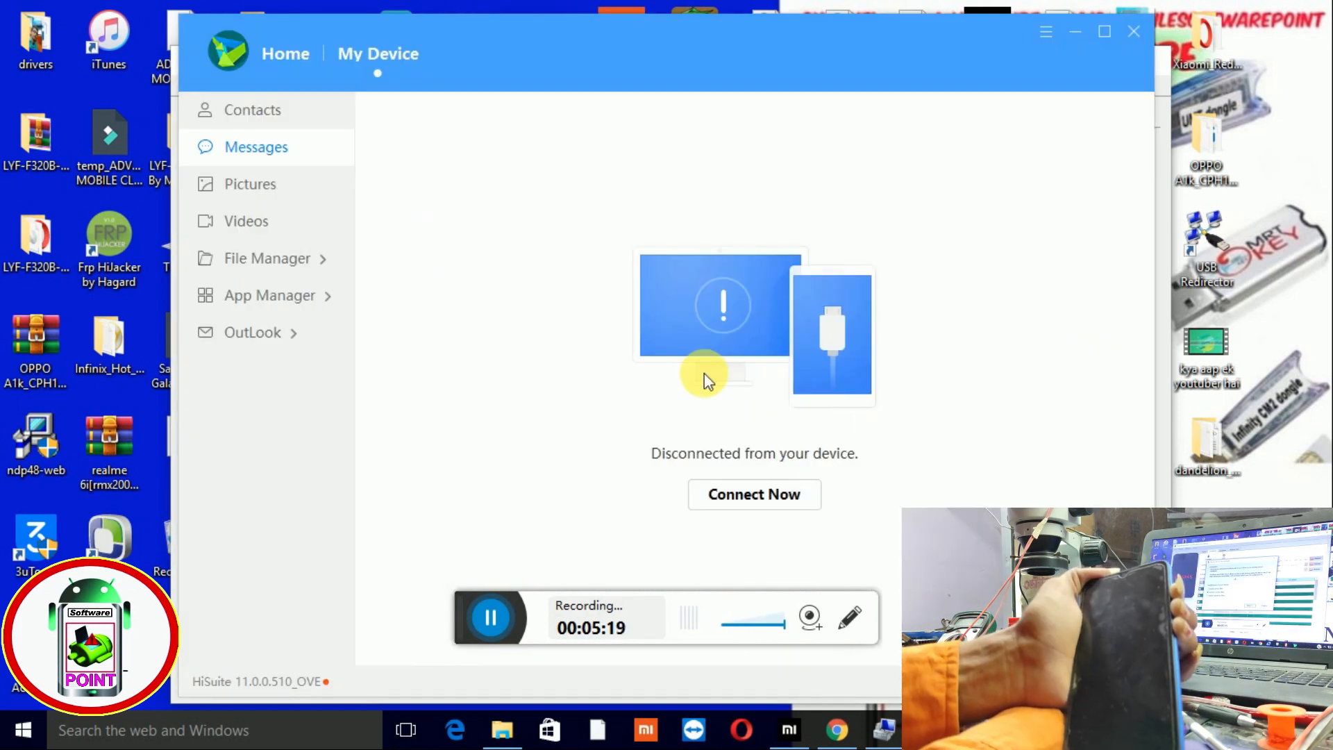
pyautogui.click(1077, 29)
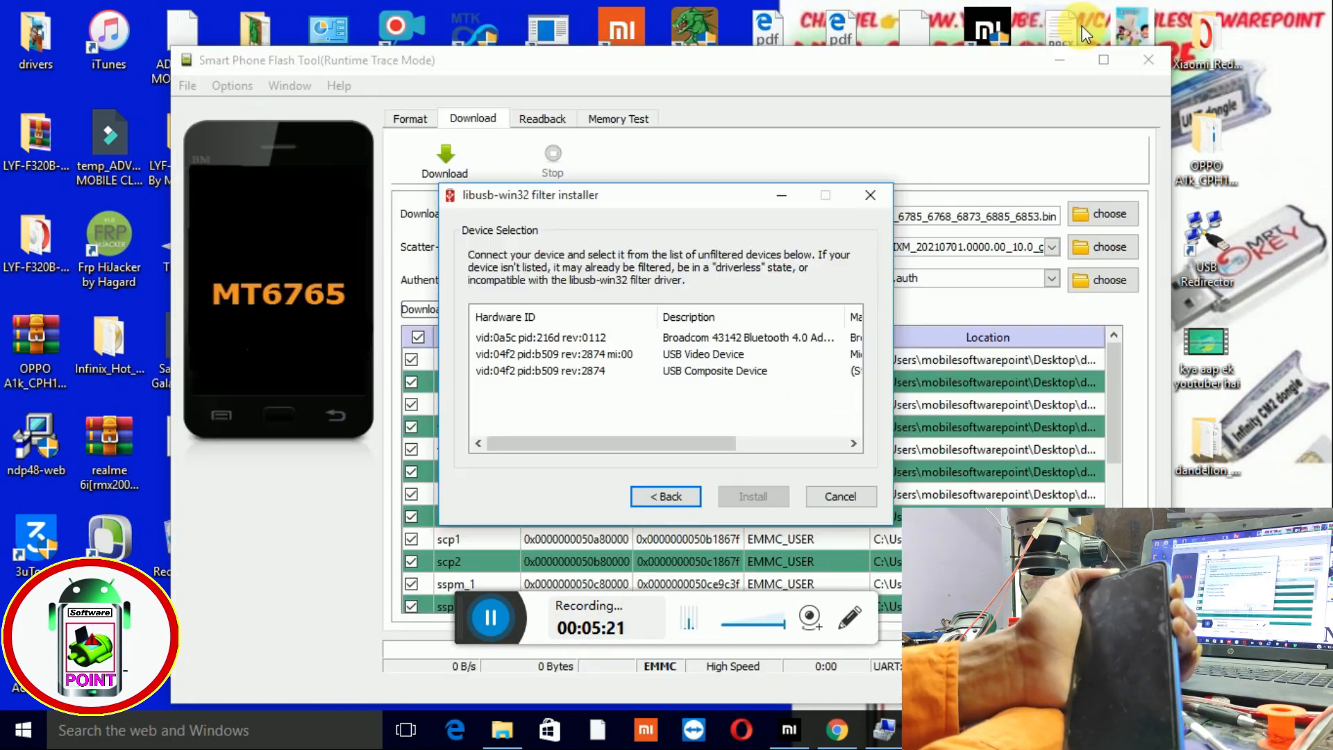
pyautogui.click(702, 375)
pyautogui.click(745, 503)
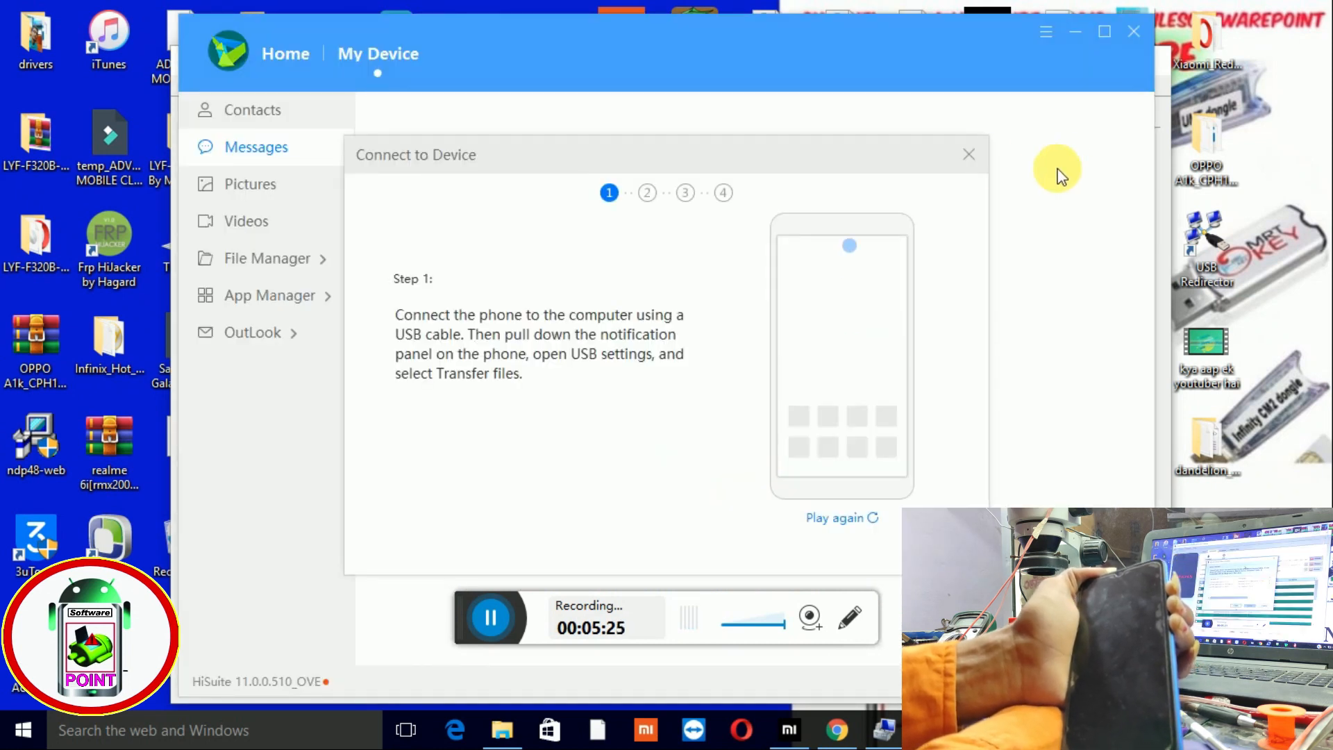
pyautogui.click(970, 153)
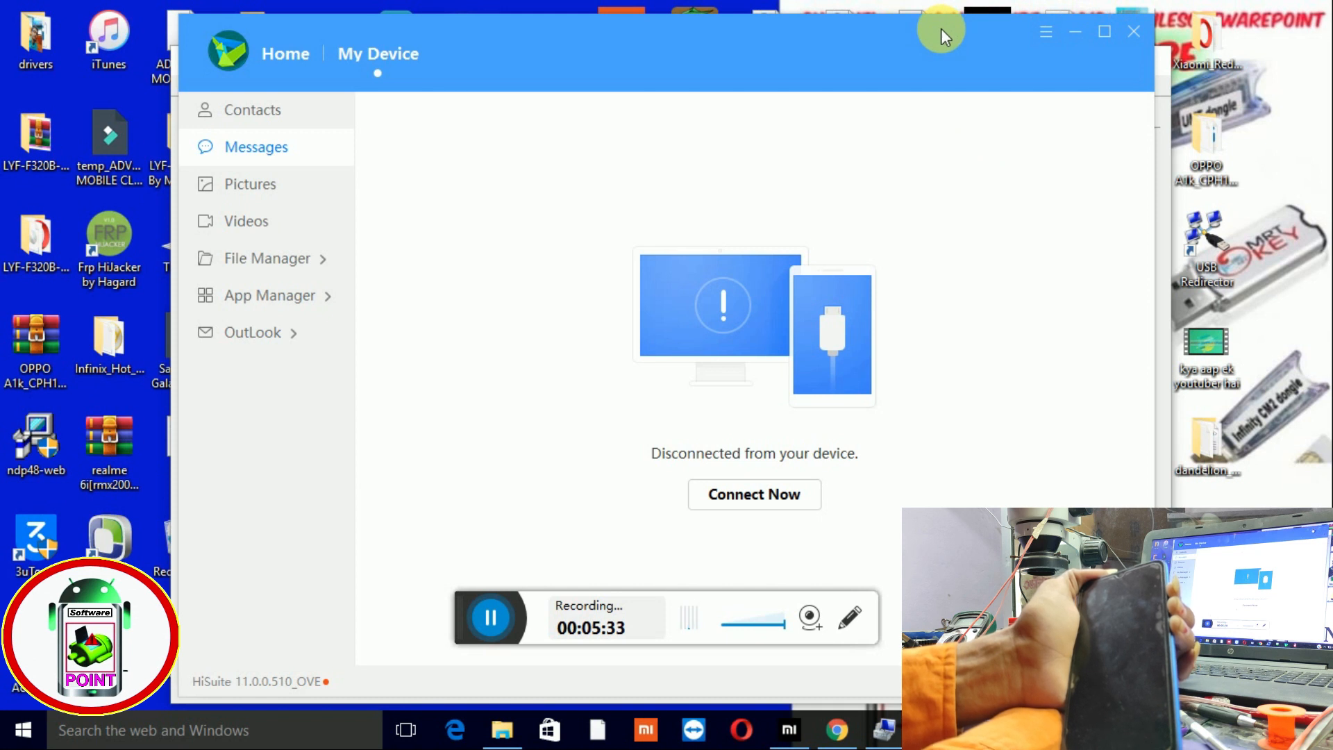
pyautogui.moveTo(950, 38); pyautogui.dragTo(1253, 621)
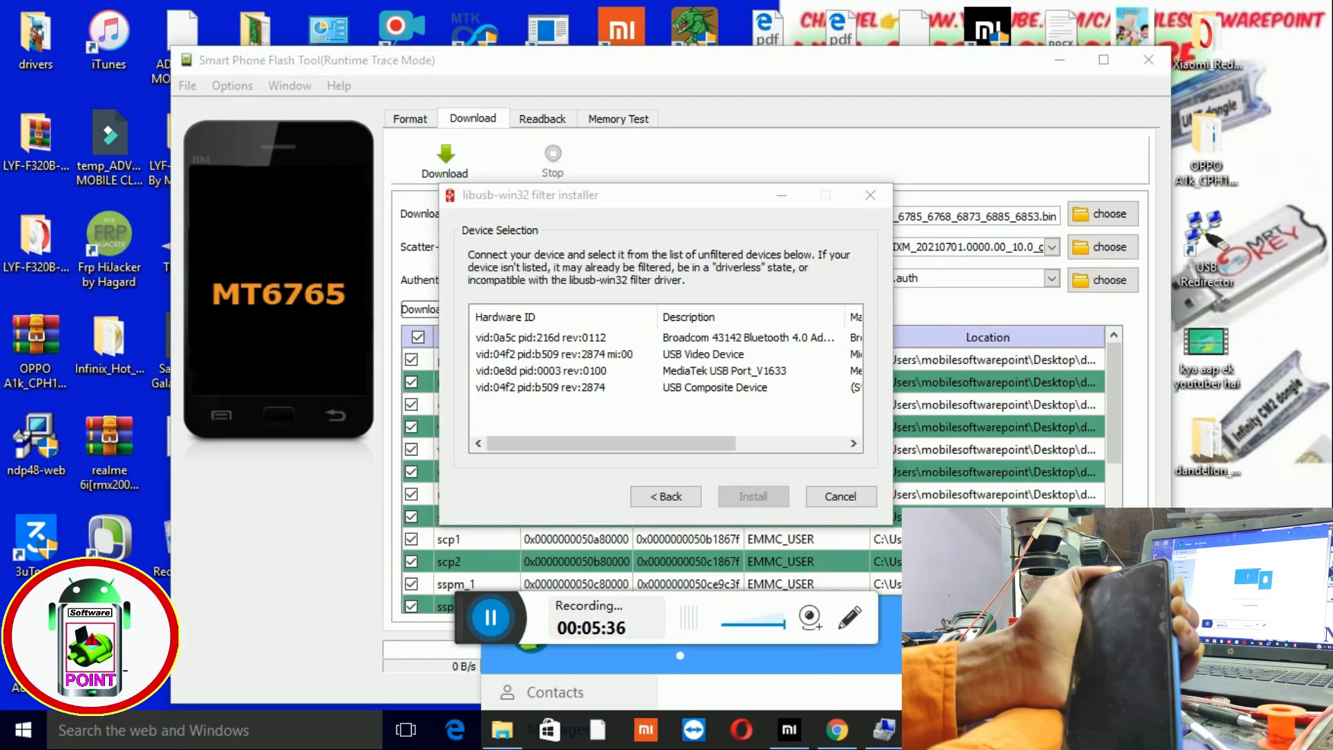
# Step: Install the libusb-win32 device filter for MediaTek USB Port_V1633 and minimize the filter installer
pyautogui.click(725, 370)
pyautogui.click(760, 491)
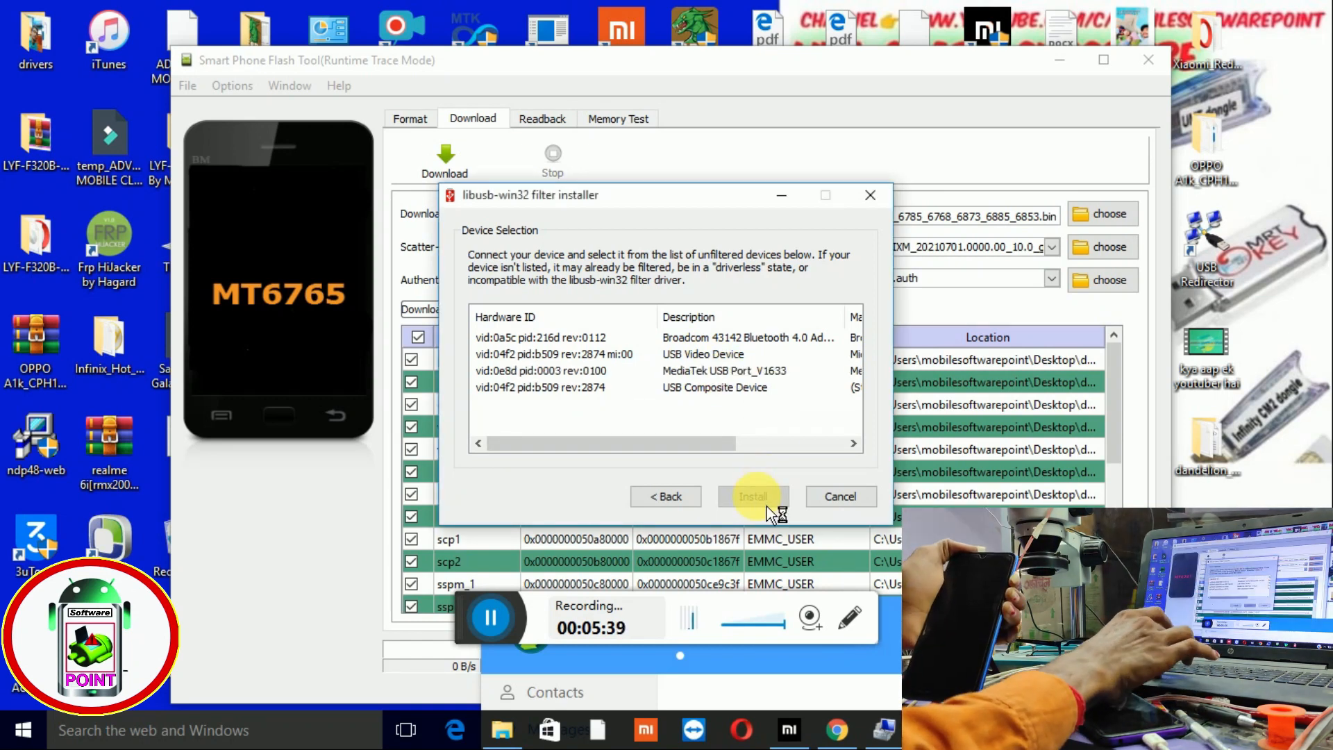
pyautogui.click(736, 371)
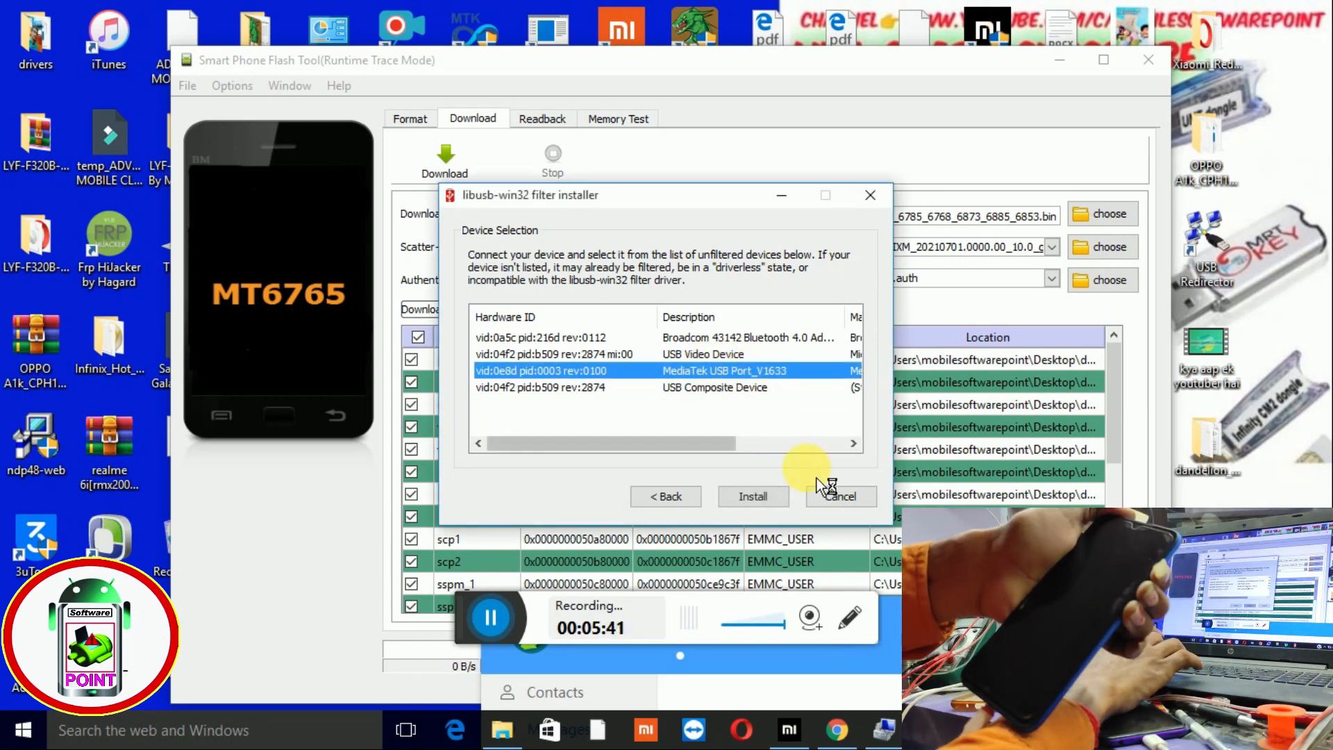
pyautogui.click(754, 496)
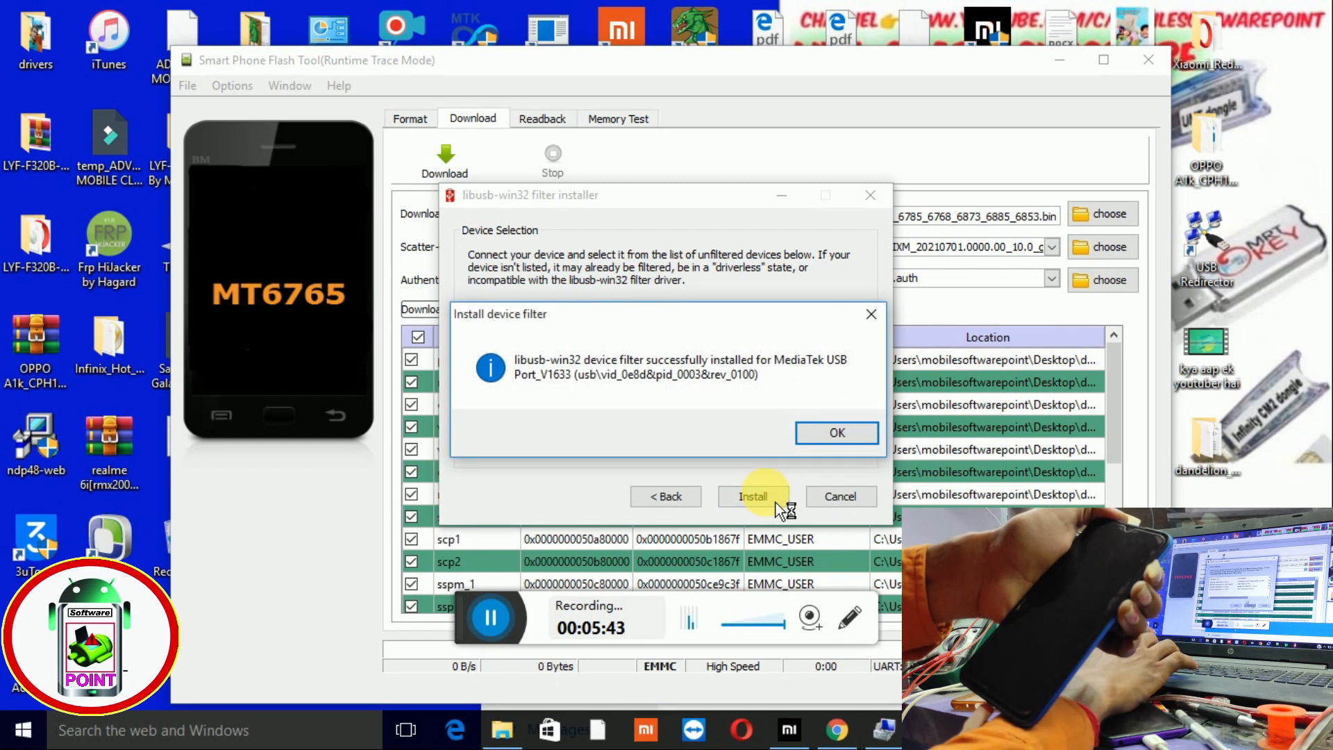
pyautogui.click(840, 435)
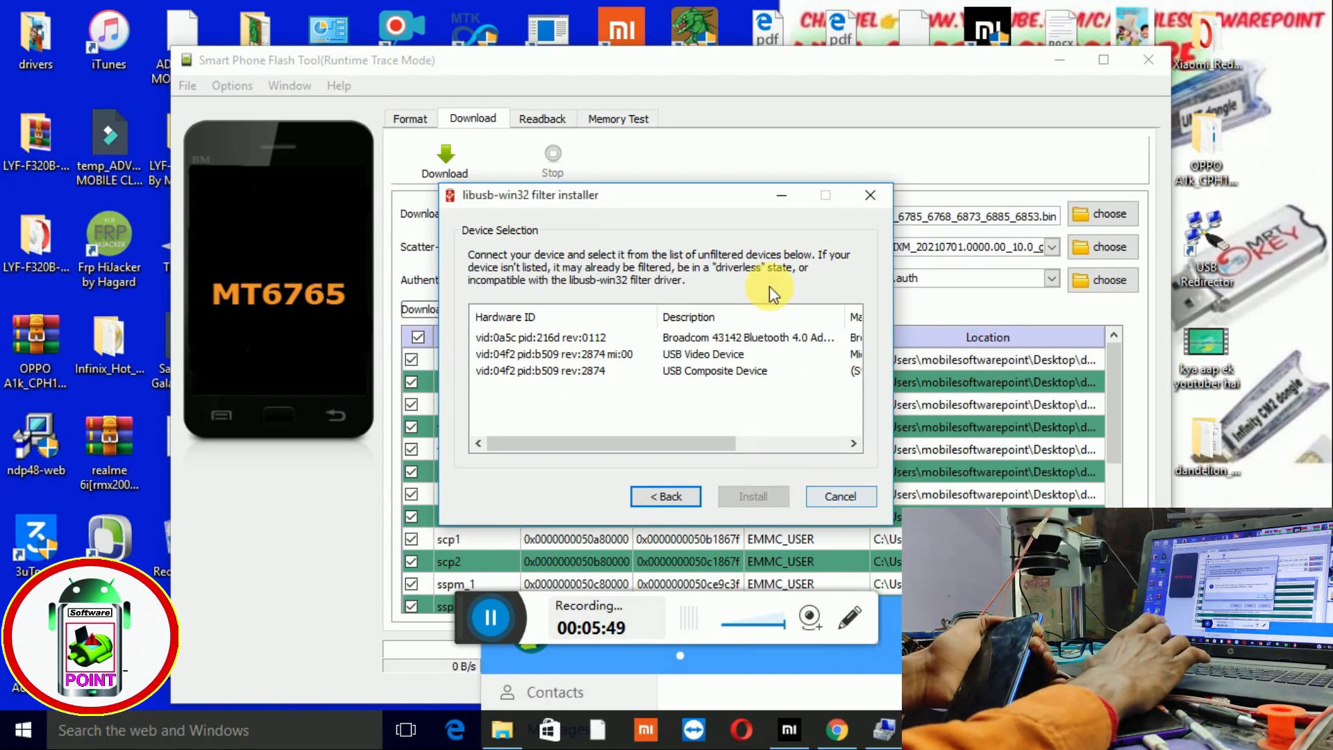
pyautogui.click(780, 202)
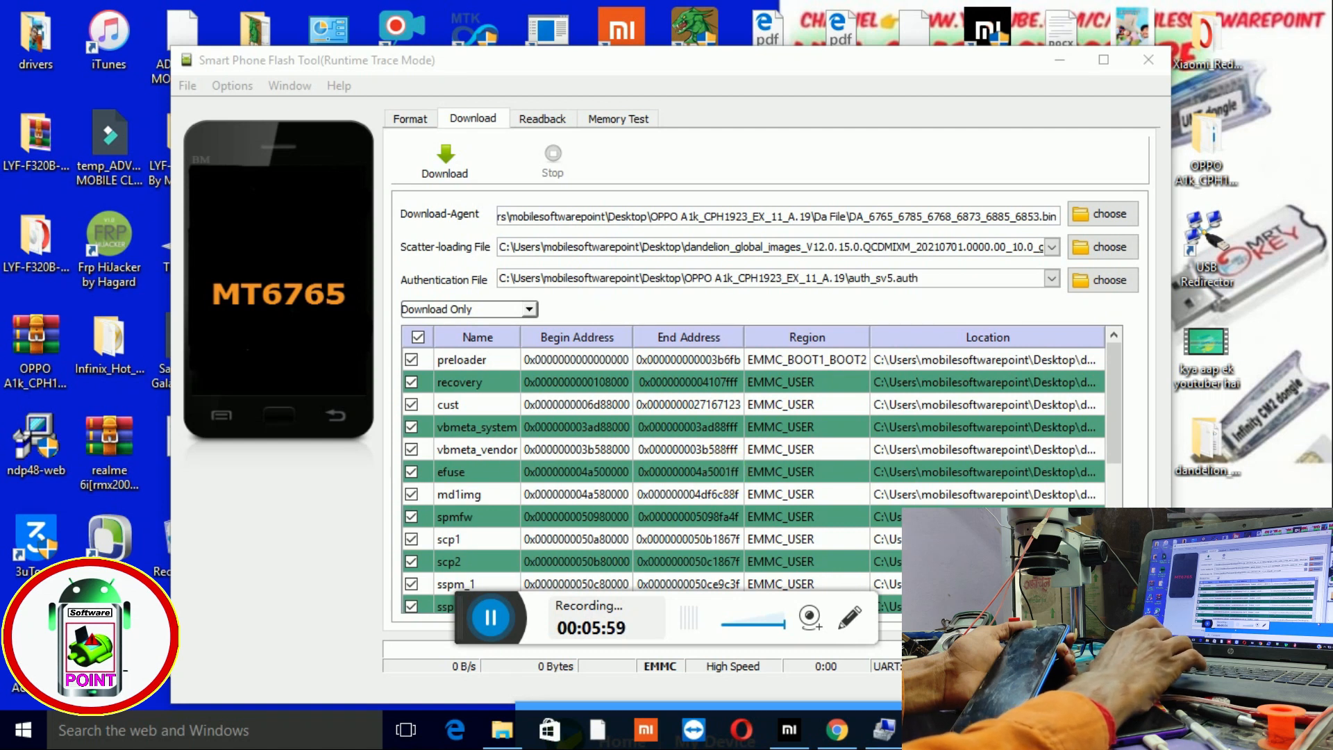
# Step: Exclude the md1img partition from the firmware download list
pyautogui.scroll(-2, 753, 478)
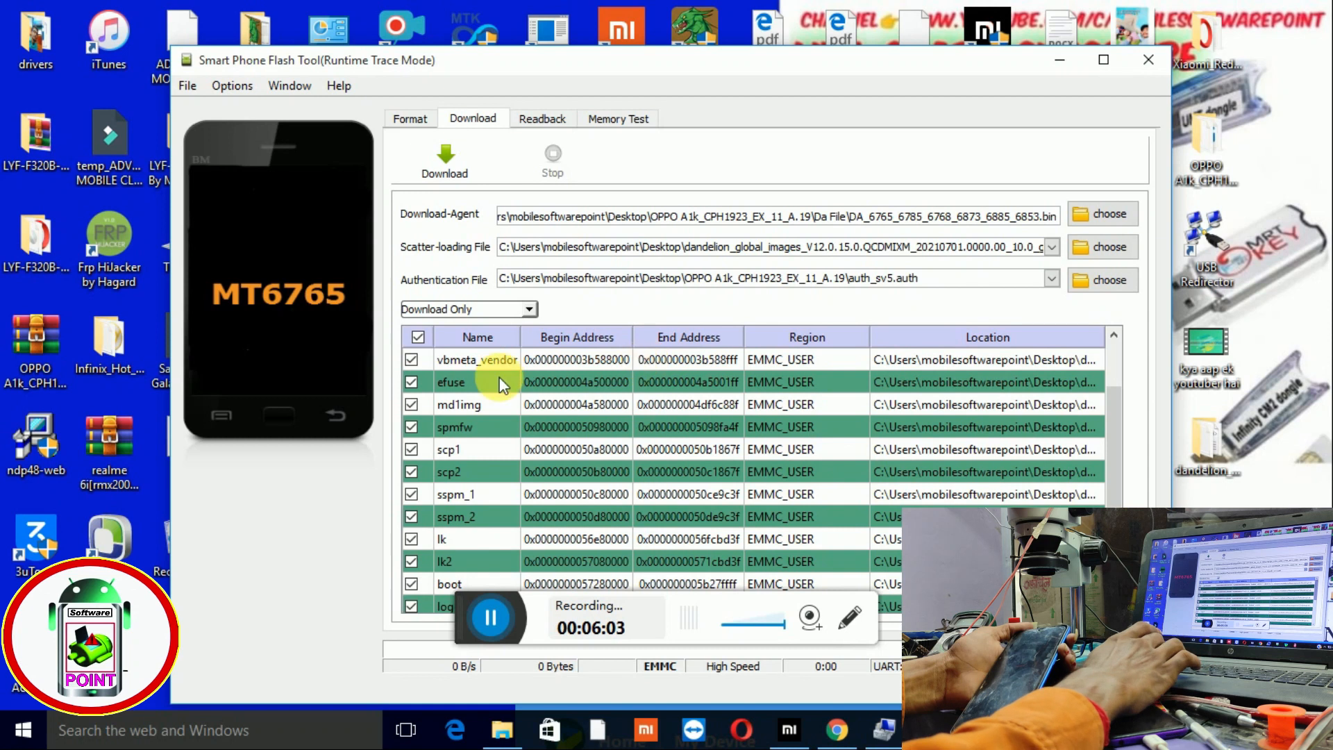
pyautogui.click(410, 408)
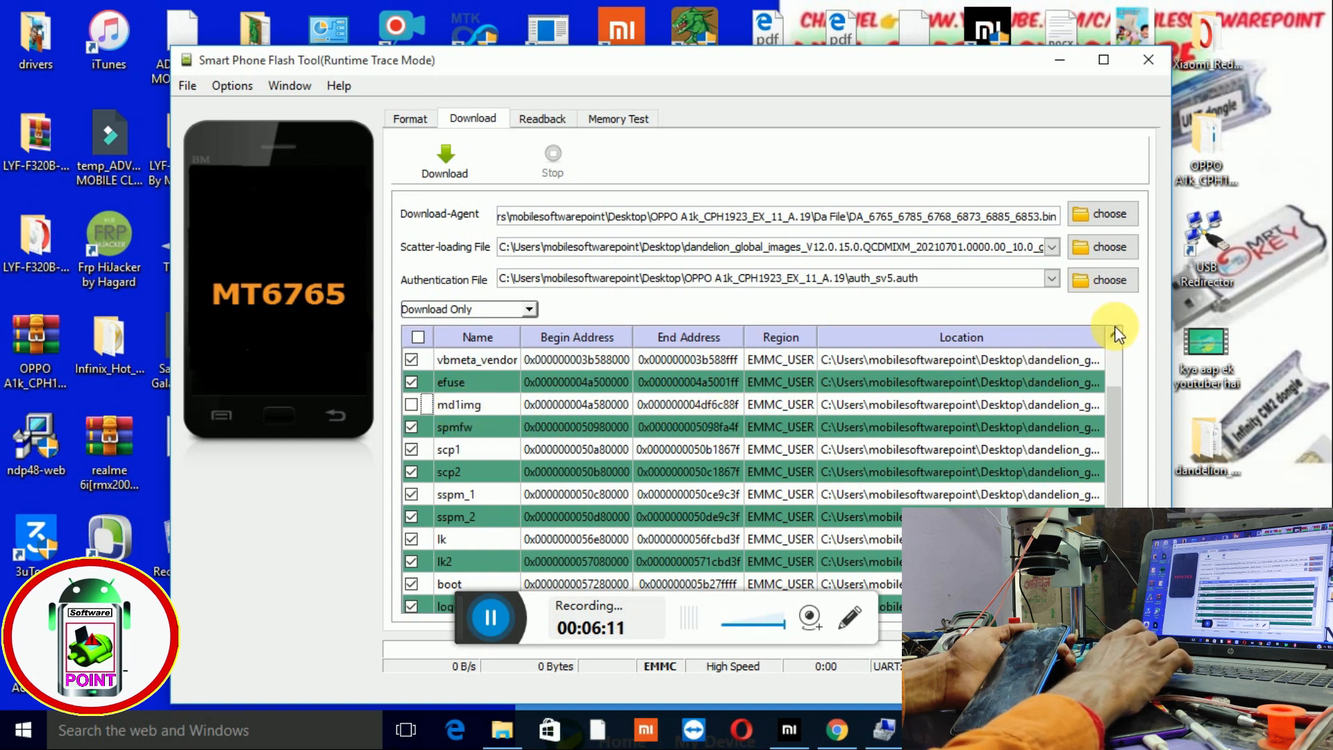
pyautogui.scroll(2, 1114, 334)
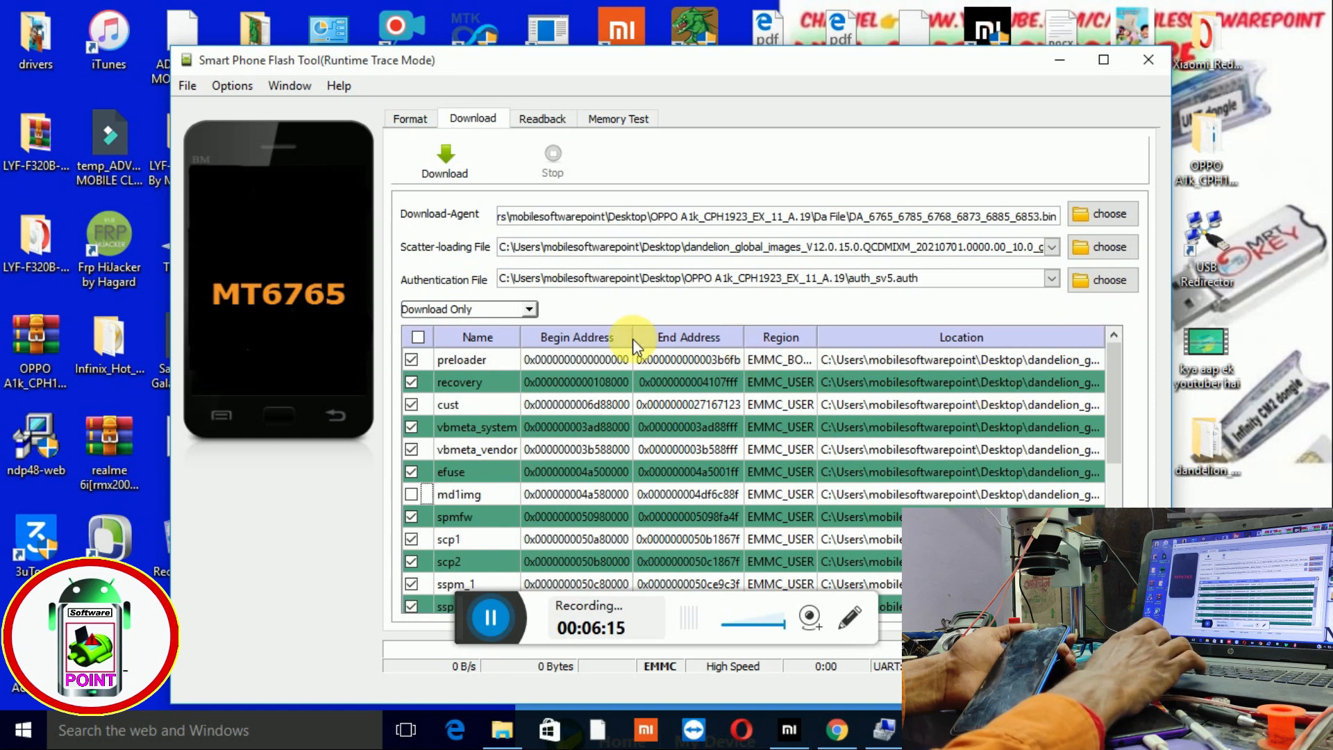
# Step: Exclude the preloader partition from the firmware download list, and minimize the flash tool and the Mediatek Bypass Tool windows
pyautogui.click(411, 358)
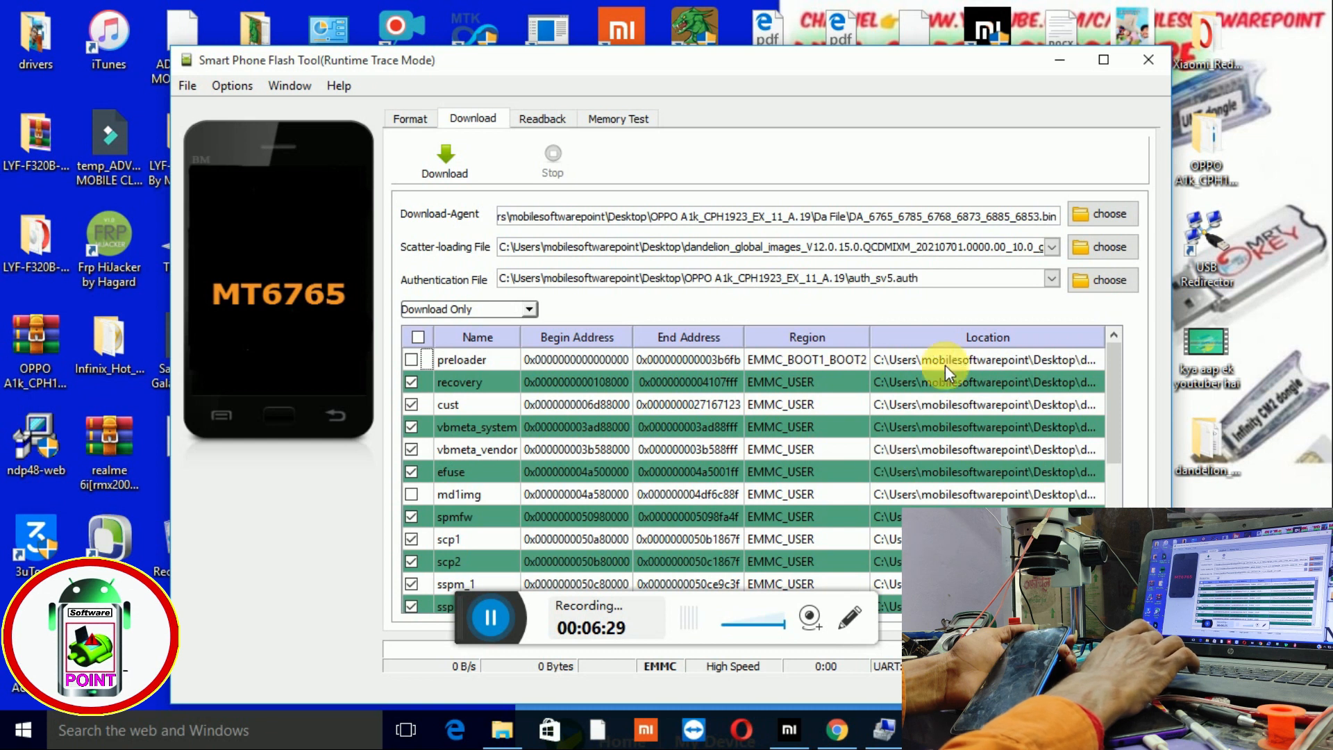
pyautogui.click(1059, 61)
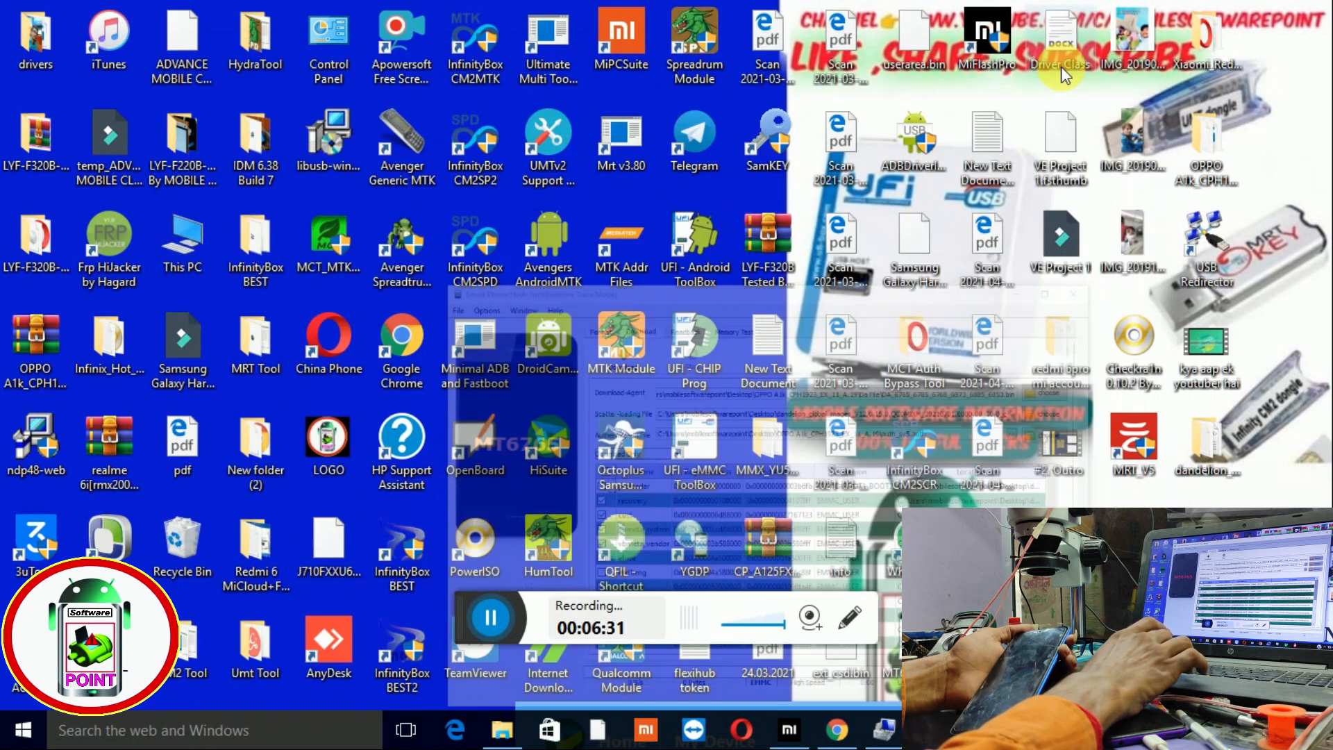
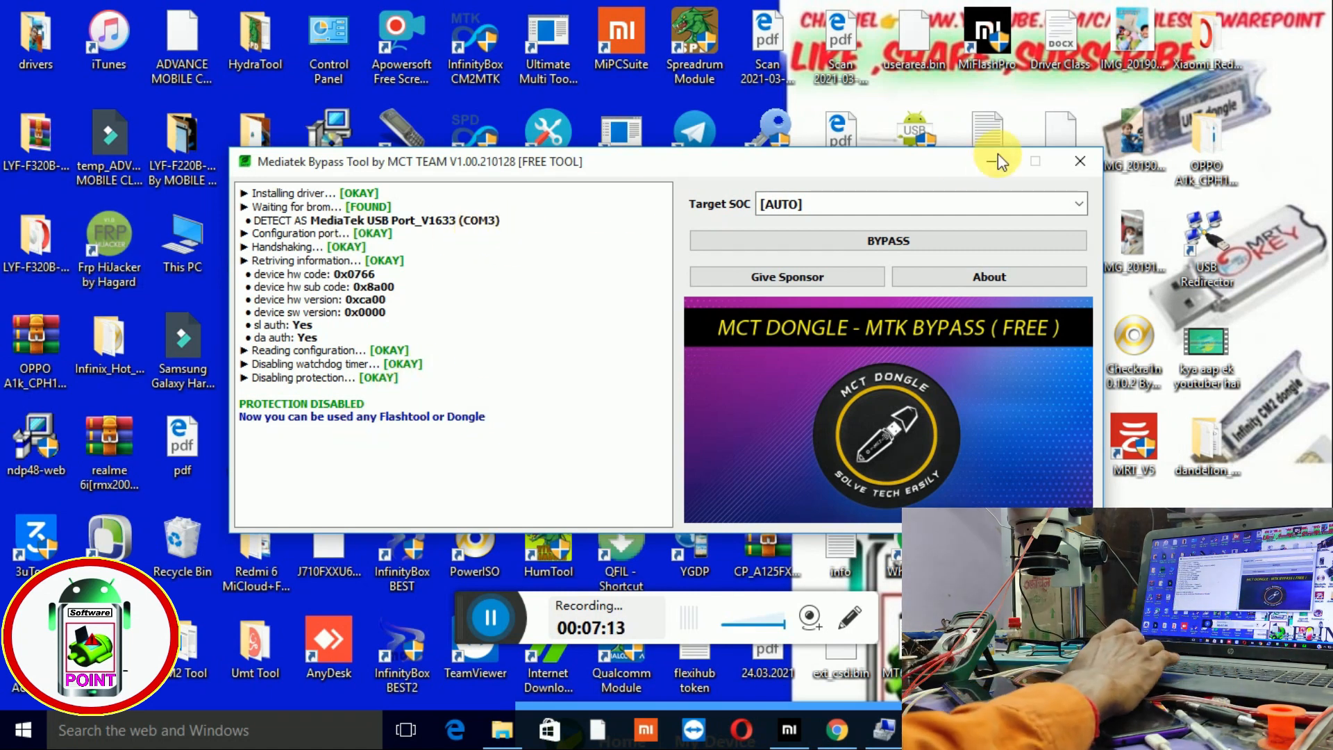
pyautogui.click(1008, 159)
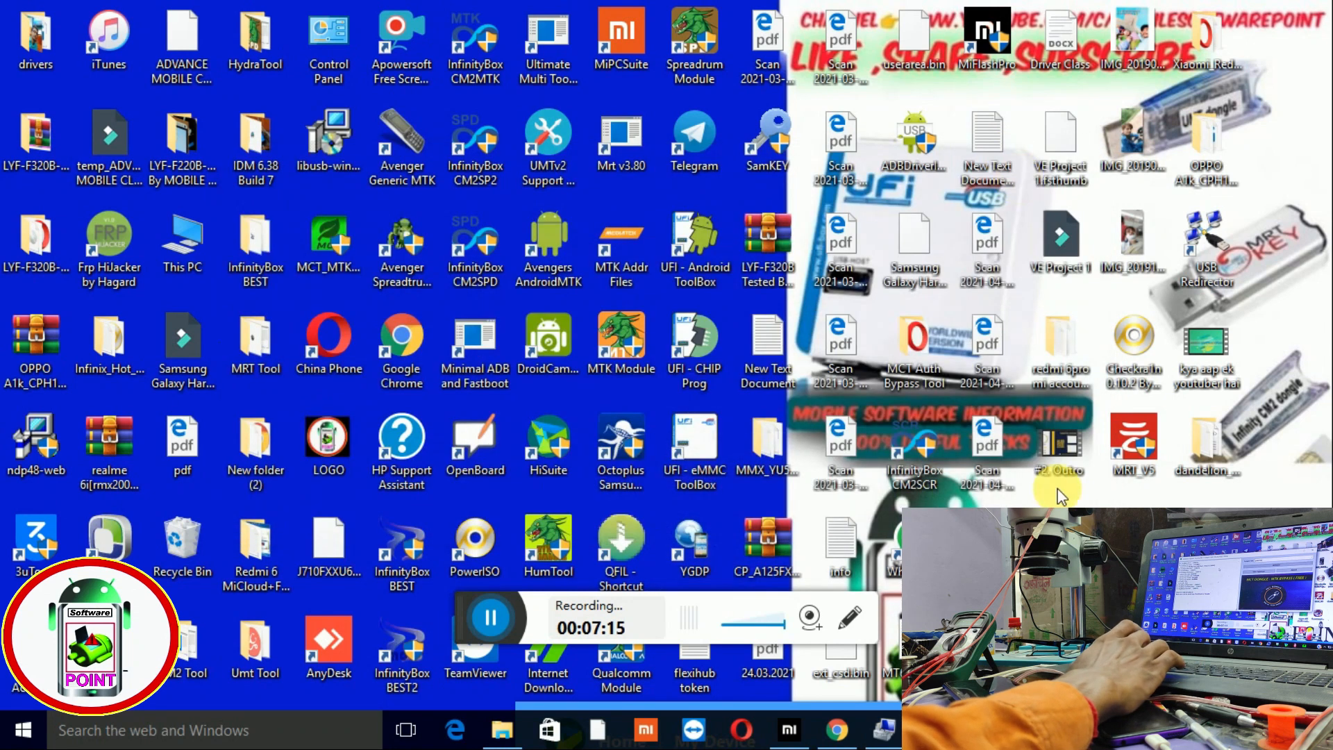
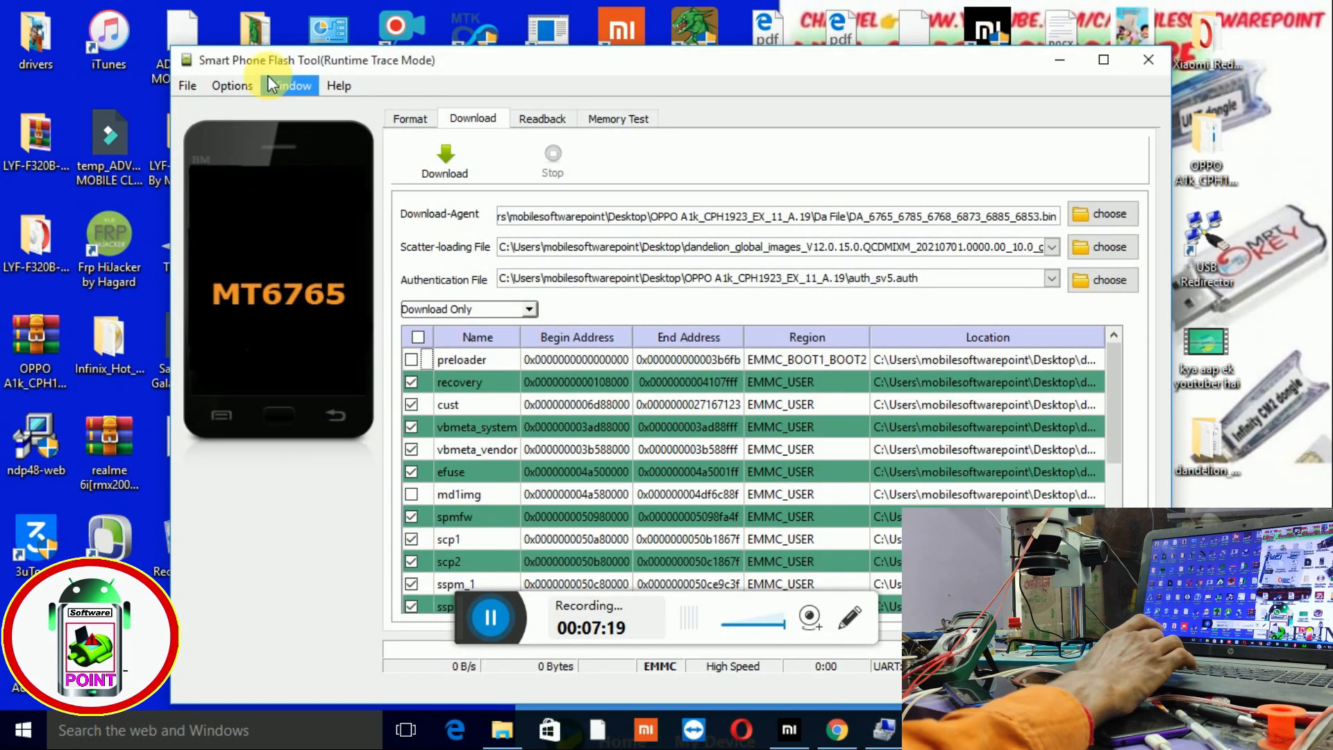
# Step: Set the flash tool's UART connection baud rate to 921600 and start downloading the selected firmware partitions to the phone
pyautogui.click(234, 81)
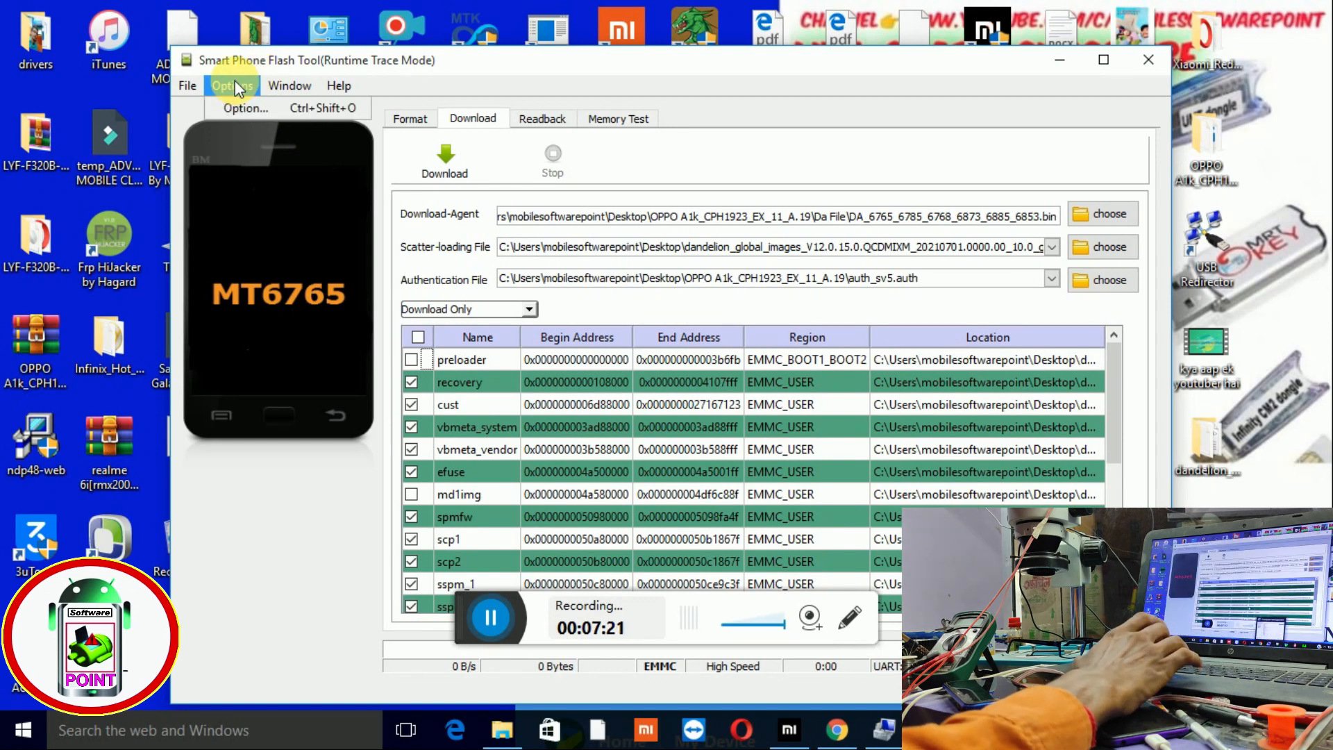
pyautogui.click(245, 107)
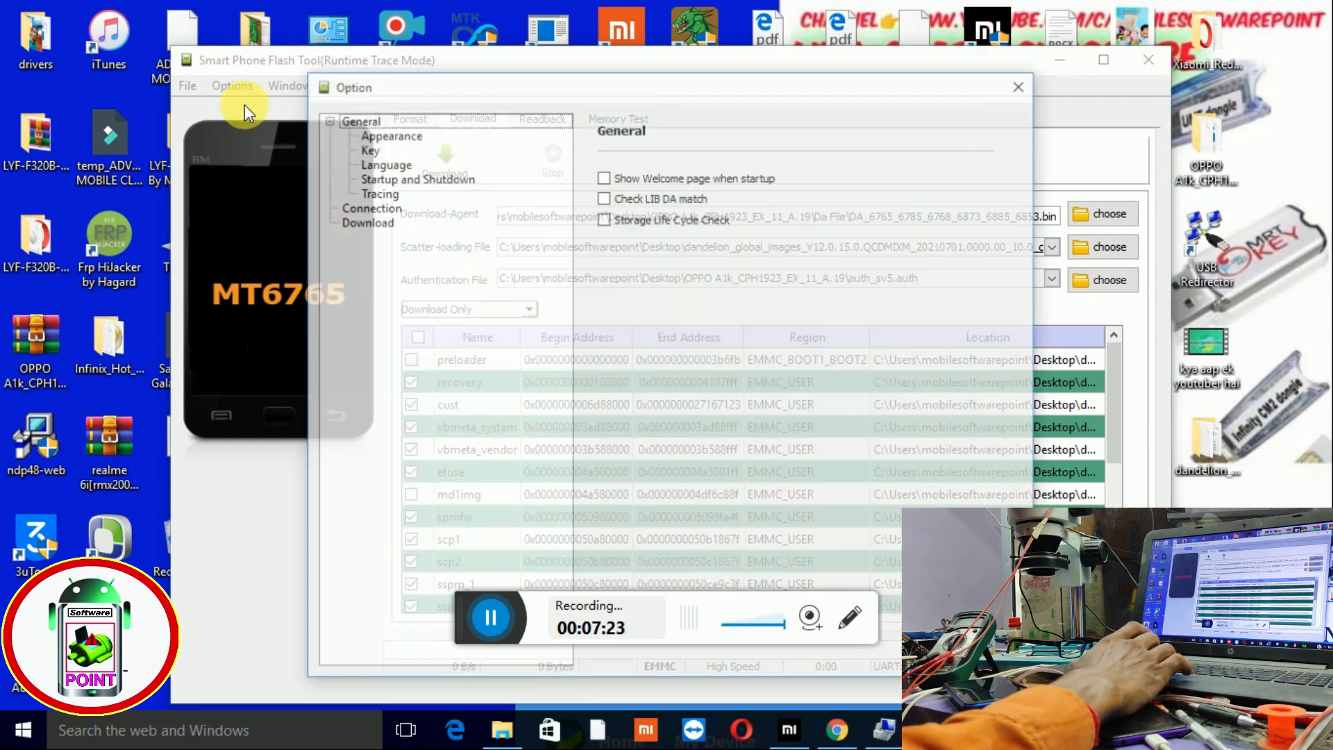
pyautogui.click(383, 207)
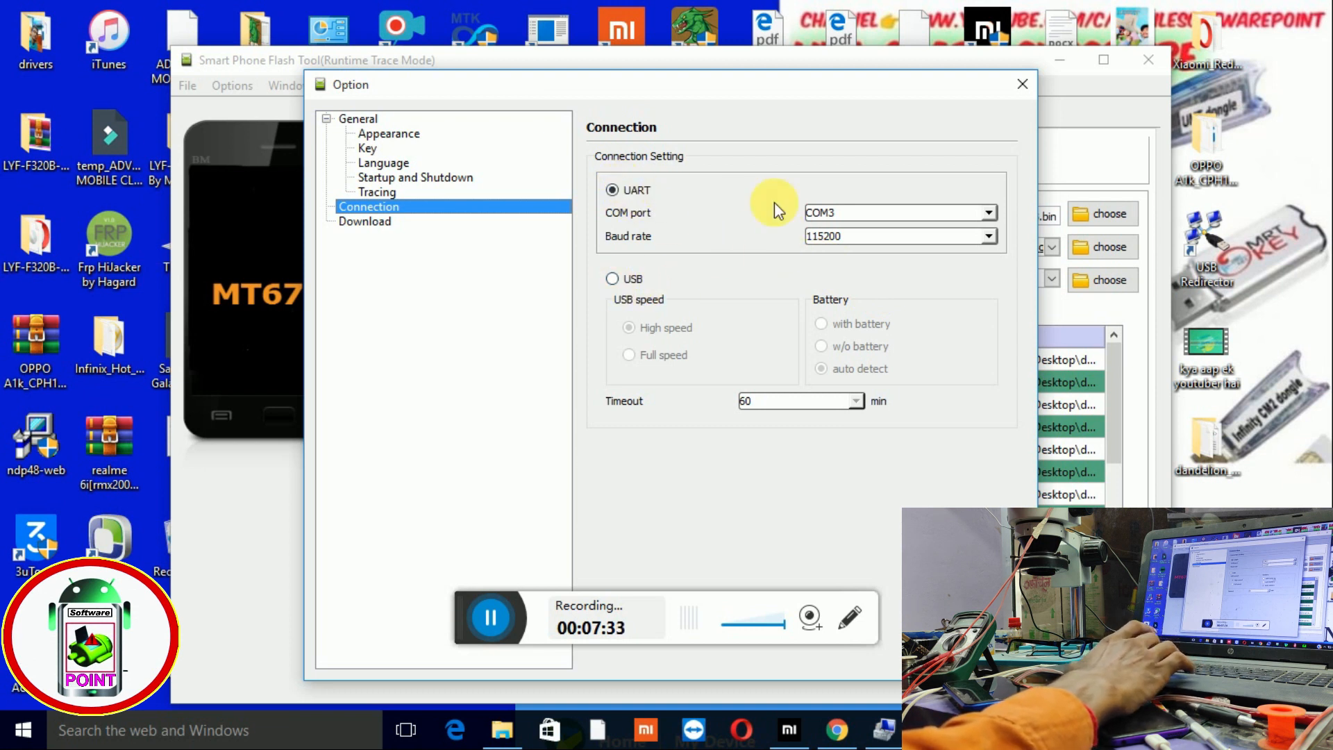
pyautogui.click(849, 235)
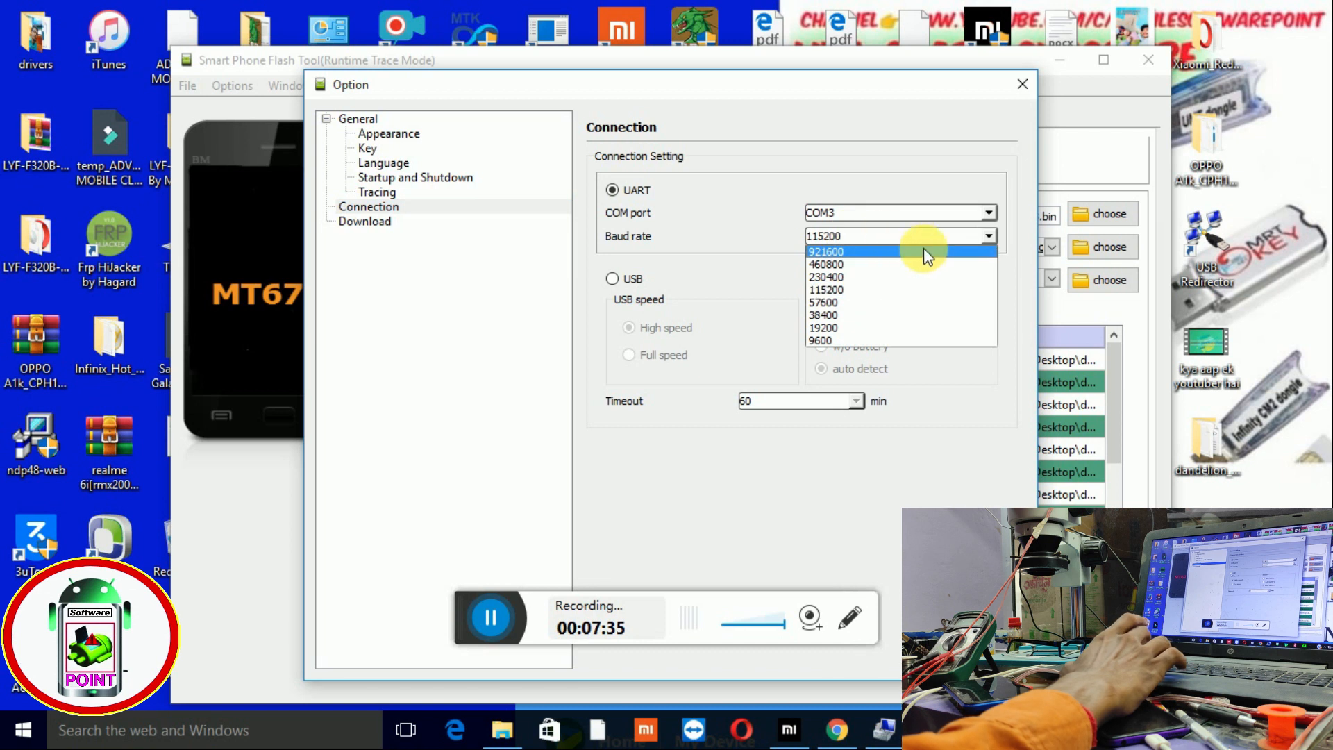
pyautogui.click(823, 252)
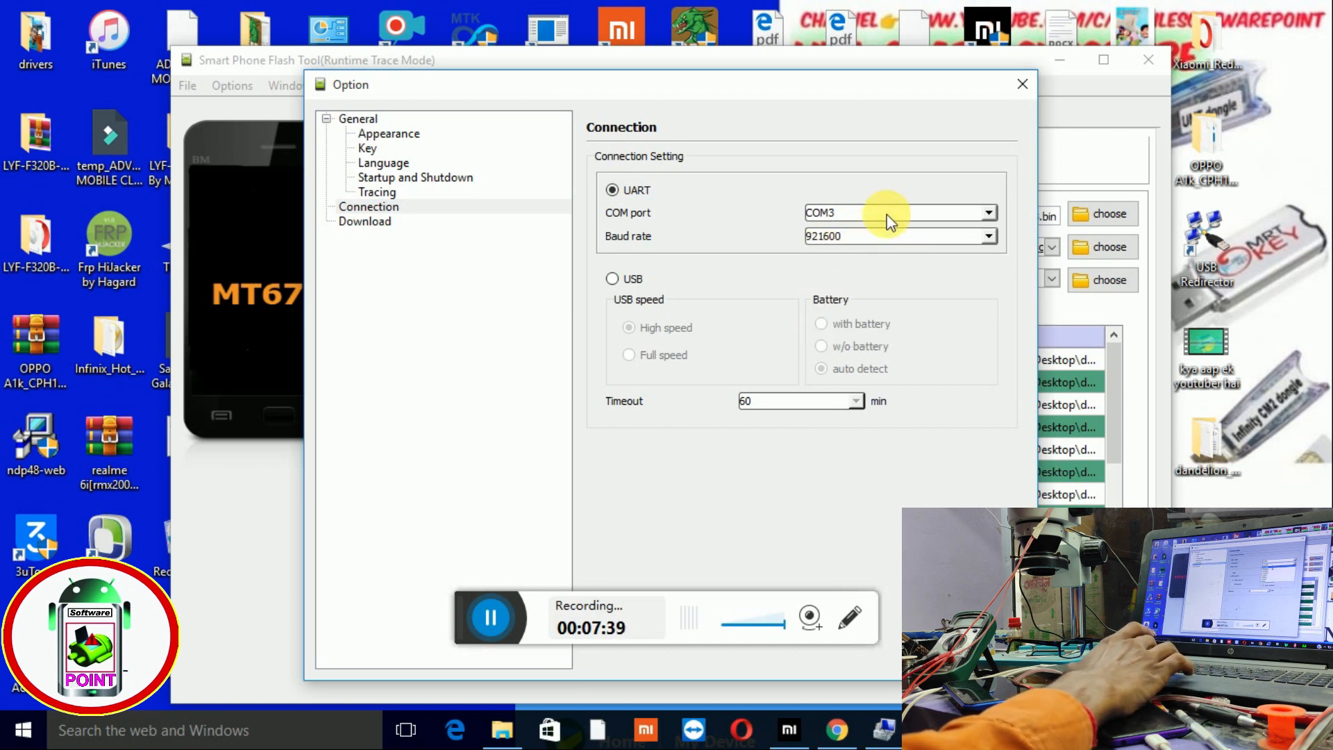
pyautogui.click(1024, 84)
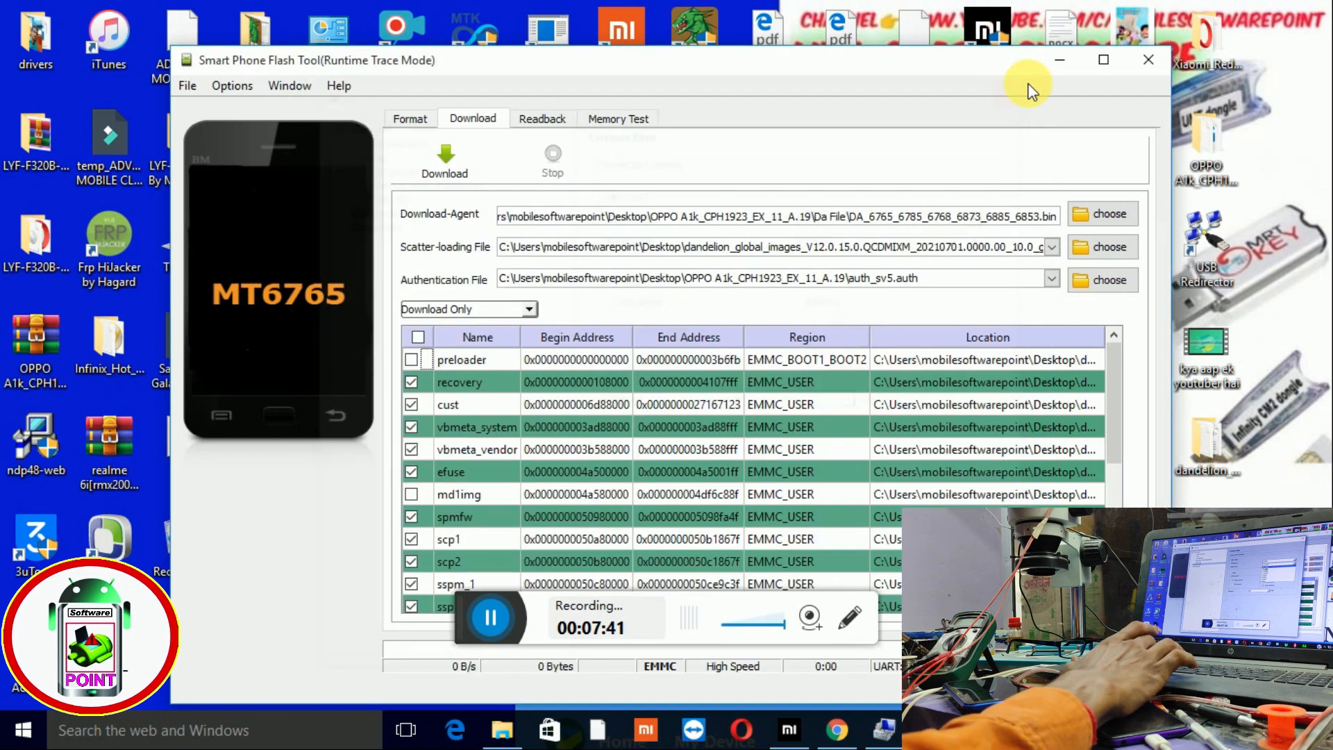
pyautogui.click(447, 157)
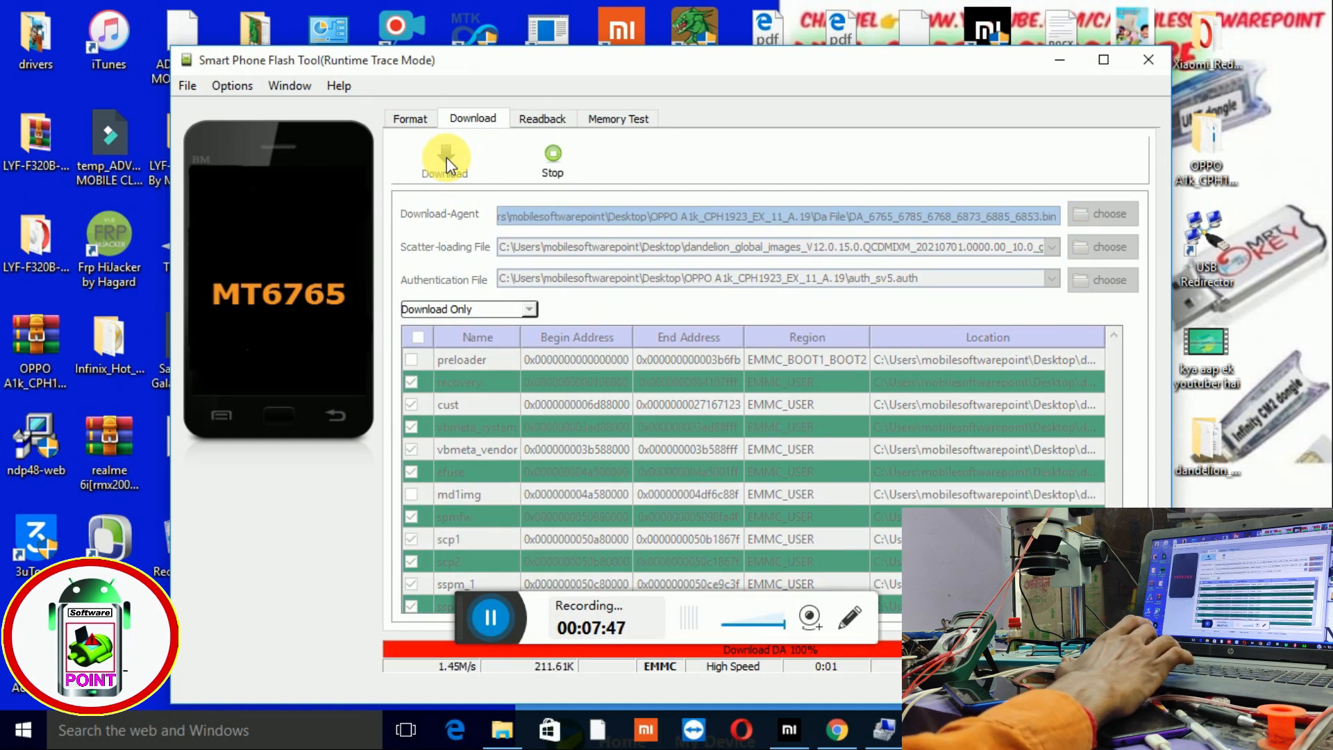